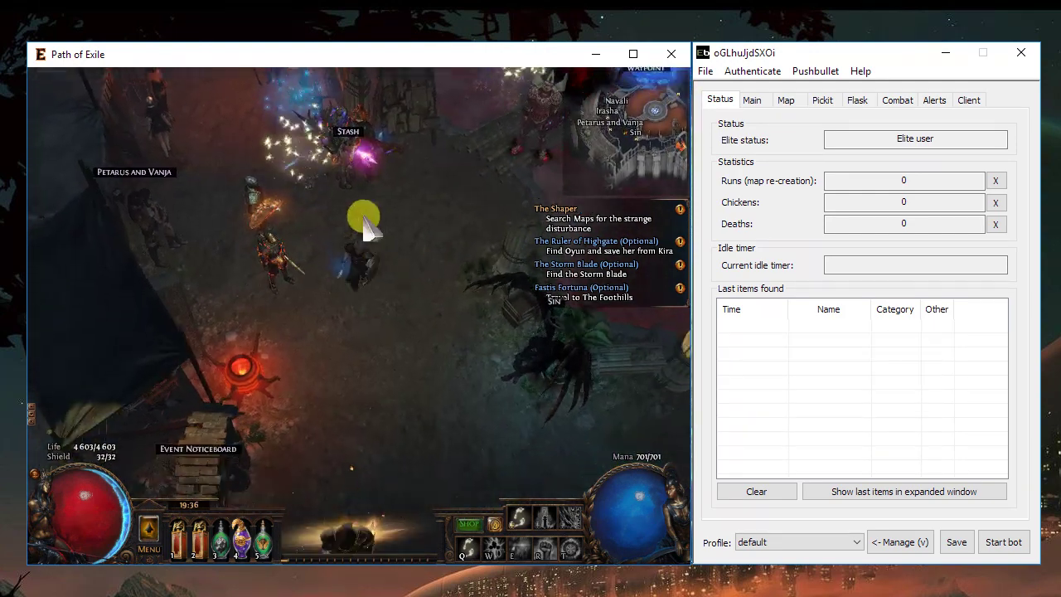
Step: Review the game's graphics, UI and input options, including resolution, DirectX version and key bindings, and close the options
{"action": "mouse_move", "coordinate": [365, 228]}
{"action": "left_mouse_down"}
{"action": "mouse_move", "coordinate": [403, 332]}
{"action": "mouse_move", "coordinate": [358, 276]}
{"action": "left_mouse_up"}
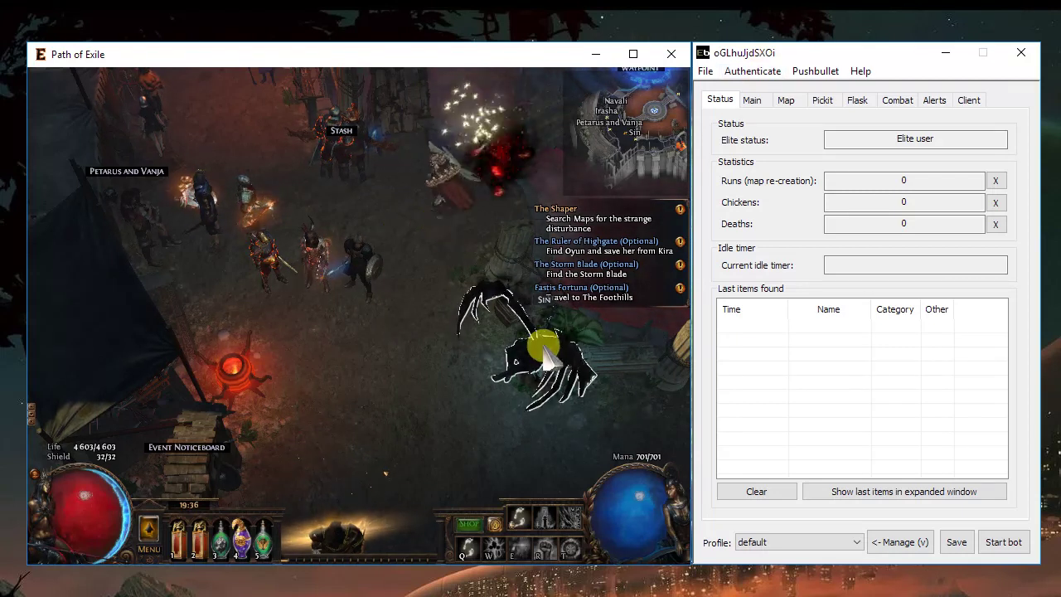
{"action": "key", "text": "Escape"}
{"action": "left_click", "coordinate": [367, 231]}
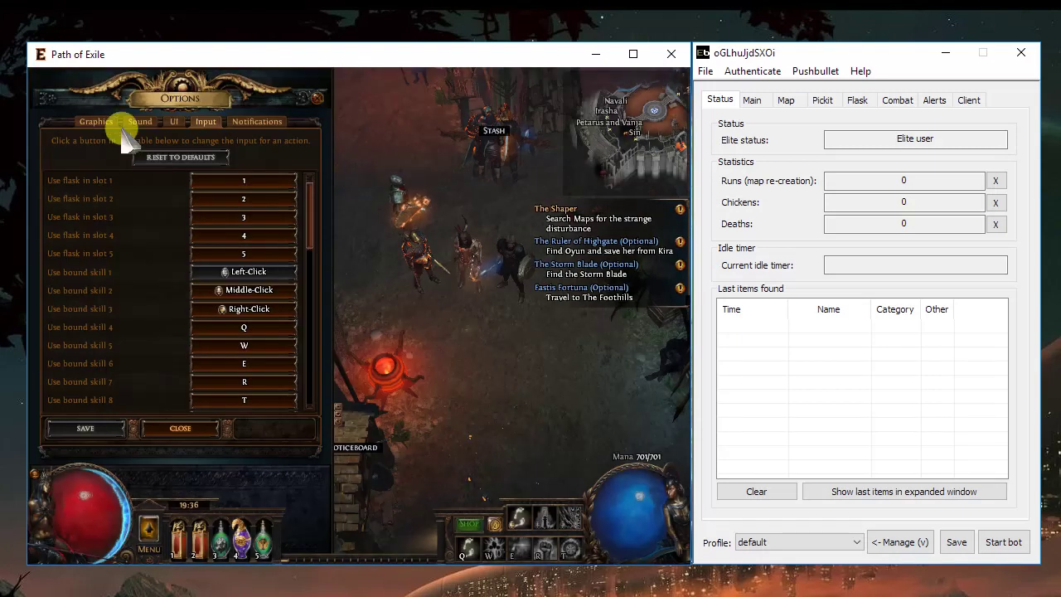
{"action": "left_click", "coordinate": [107, 121]}
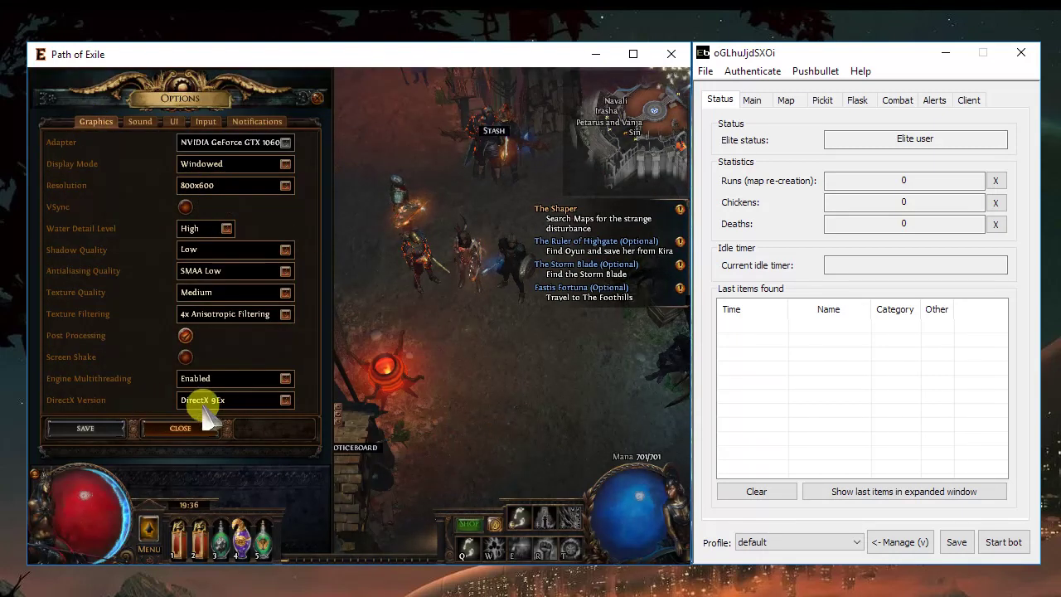
{"action": "left_click", "coordinate": [175, 119]}
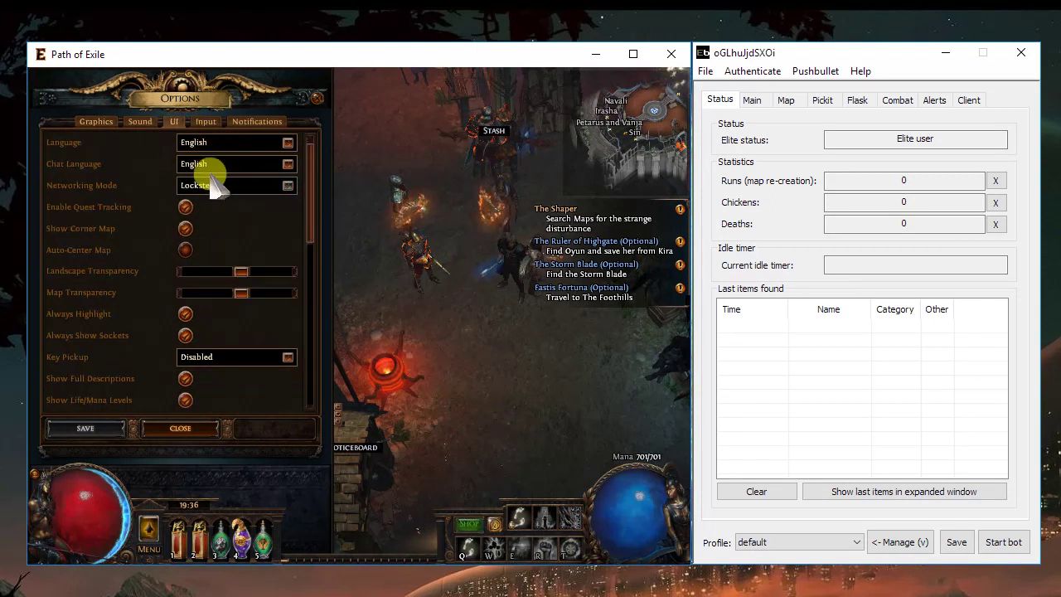
{"action": "left_click", "coordinate": [206, 121]}
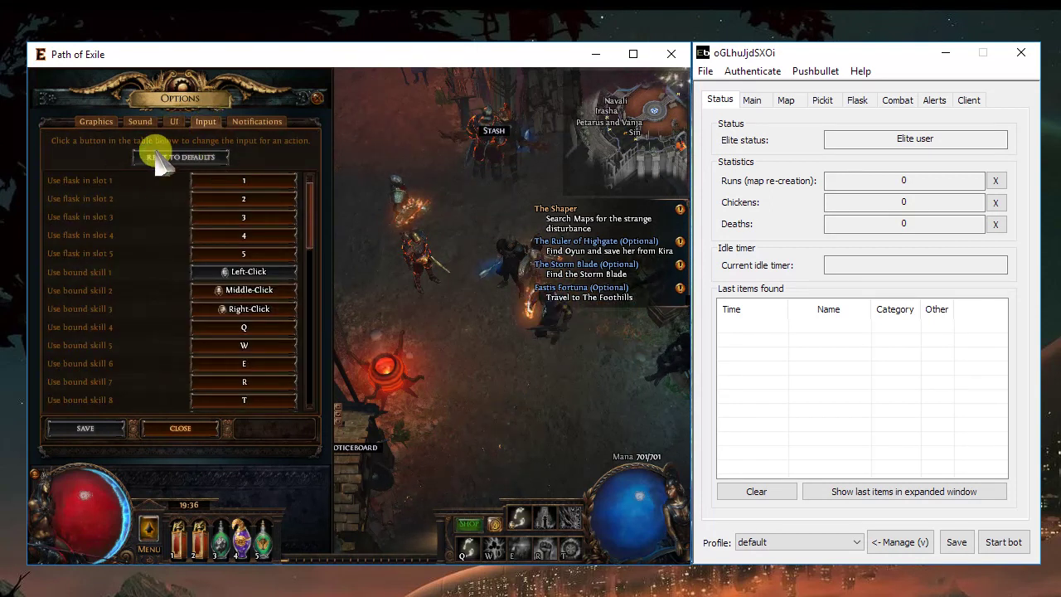
{"action": "left_click", "coordinate": [171, 433]}
Step: Choose Normal as the Path of Exile version, disable Activate Essences and enable Auto DND in the bot's main settings
{"action": "left_click", "coordinate": [750, 101]}
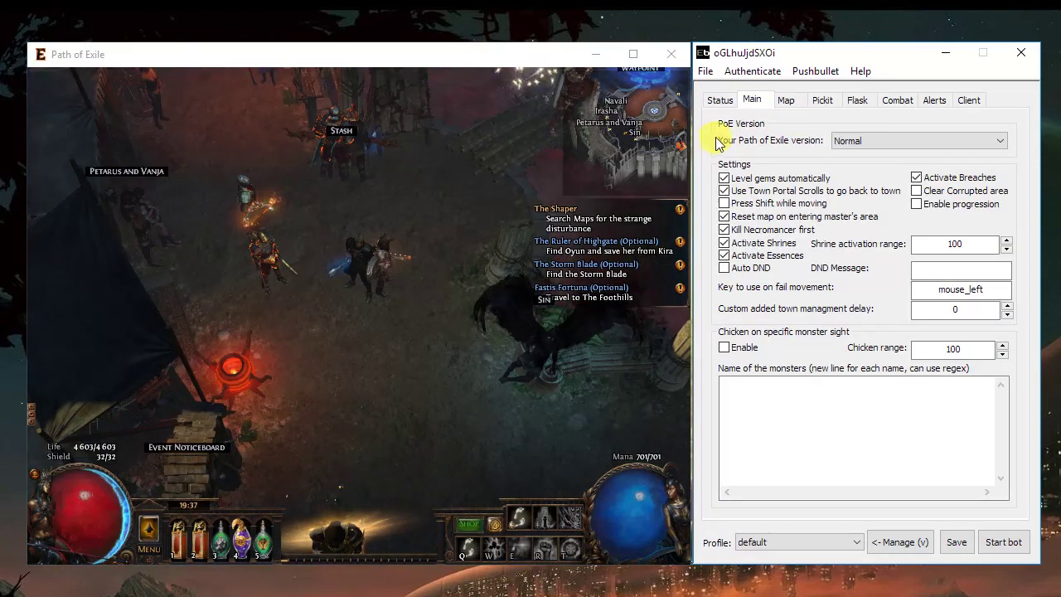
{"action": "left_click", "coordinate": [902, 141]}
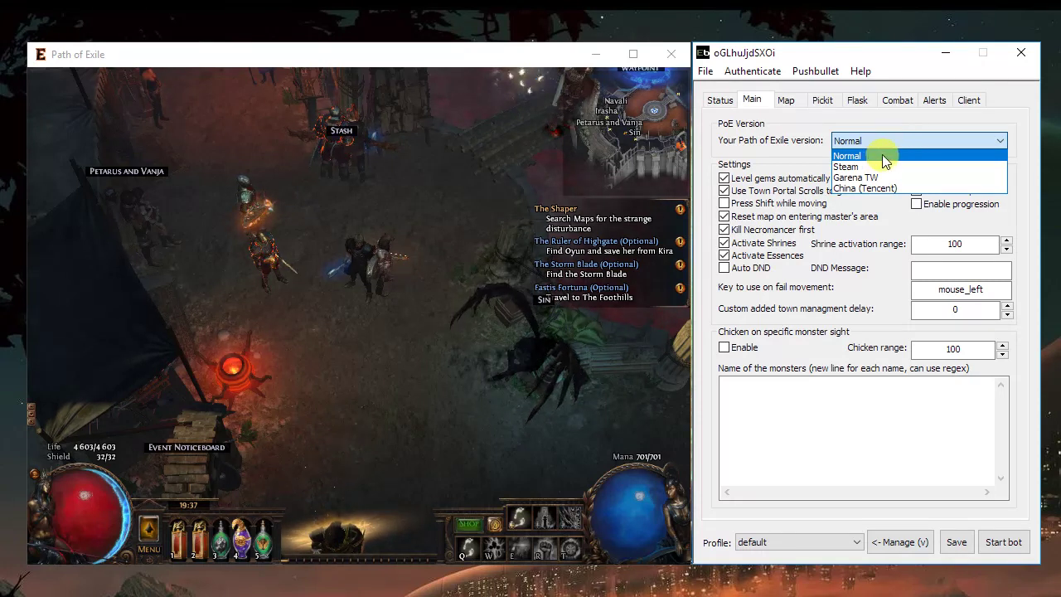
{"action": "left_click", "coordinate": [874, 156]}
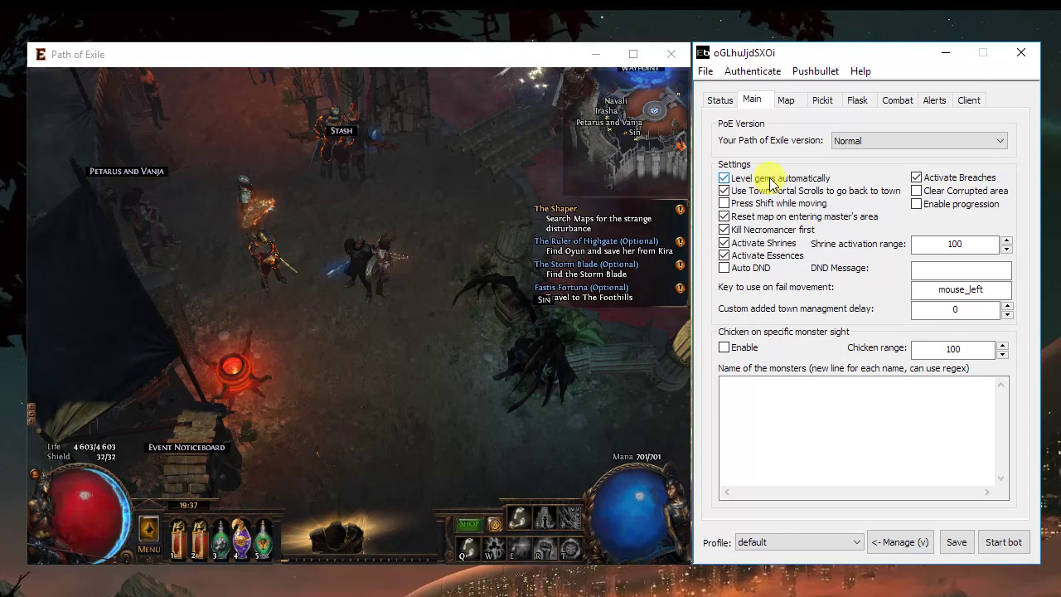
{"action": "left_click", "coordinate": [776, 244]}
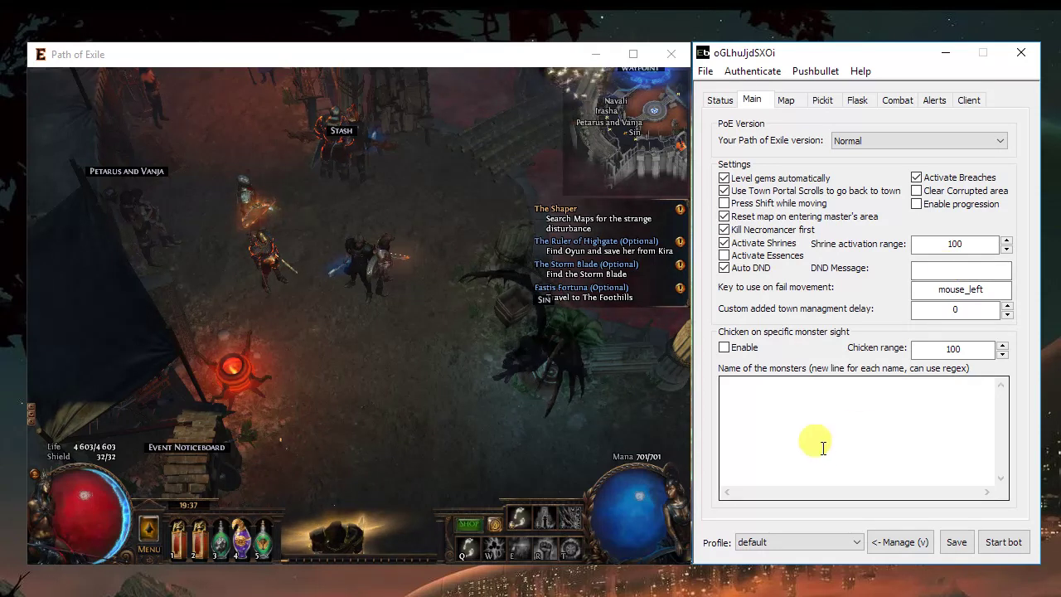
Step: Enable chickening on specific monster sight and enter "asda" in the list of monster names
{"action": "left_click", "coordinate": [723, 347]}
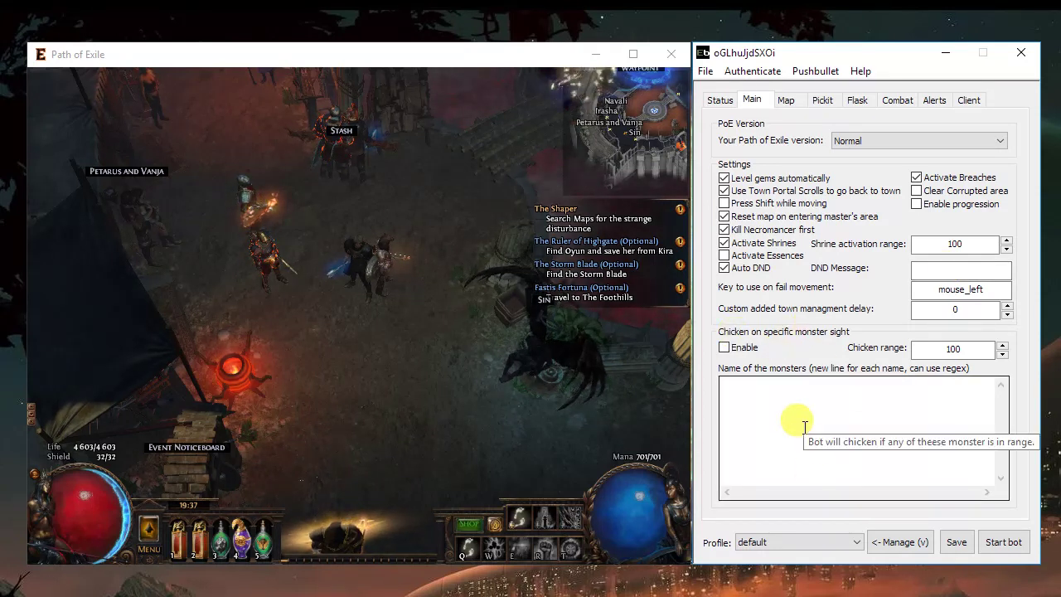
{"action": "left_click", "coordinate": [749, 414]}
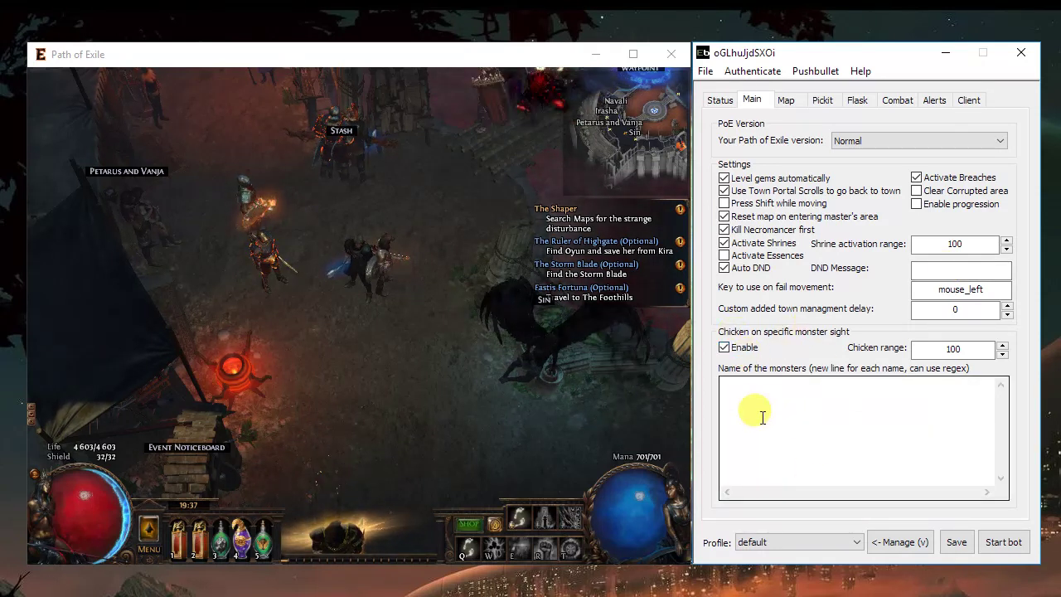
{"action": "type", "text": "asda"}
Step: Review the bot's map settings, covering character position, botting act and zone, timeouts and map farming
{"action": "left_click", "coordinate": [784, 100]}
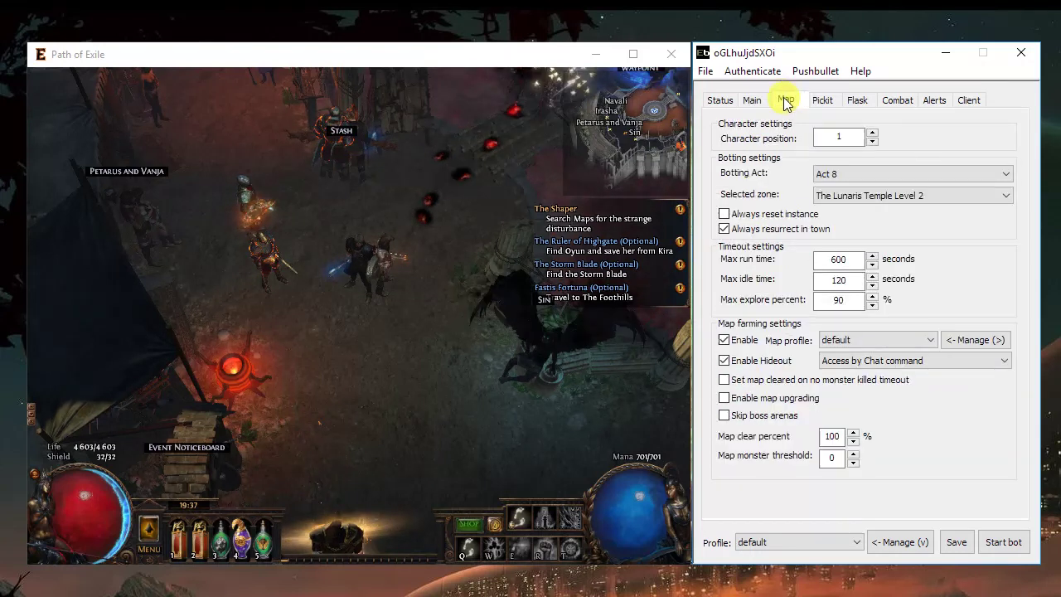
{"action": "left_click_drag", "start_coordinate": [853, 139], "coordinate": [821, 135]}
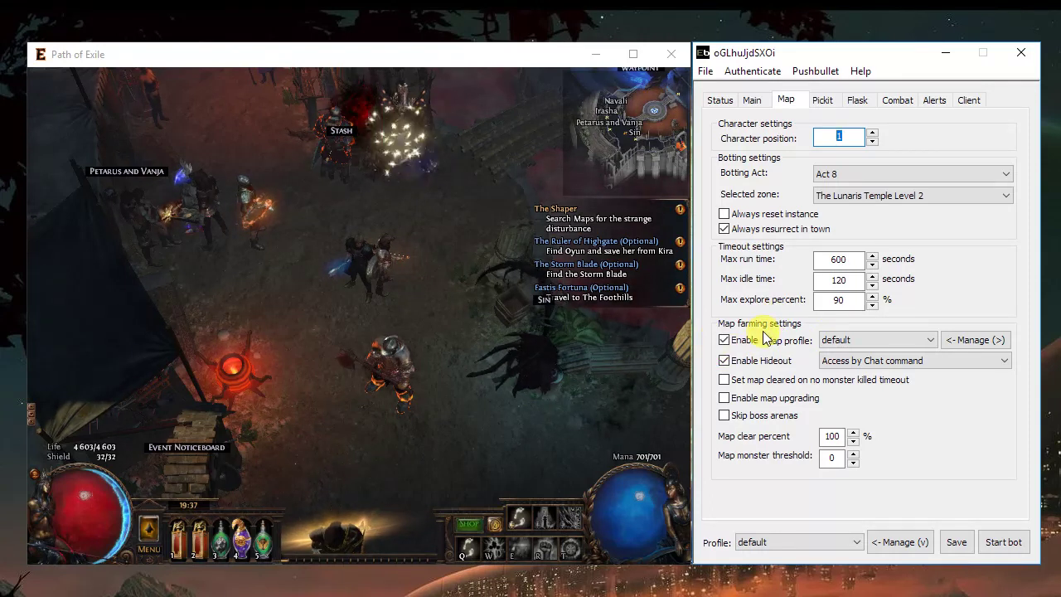
{"action": "left_click", "coordinate": [824, 99]}
{"action": "left_click", "coordinate": [789, 99]}
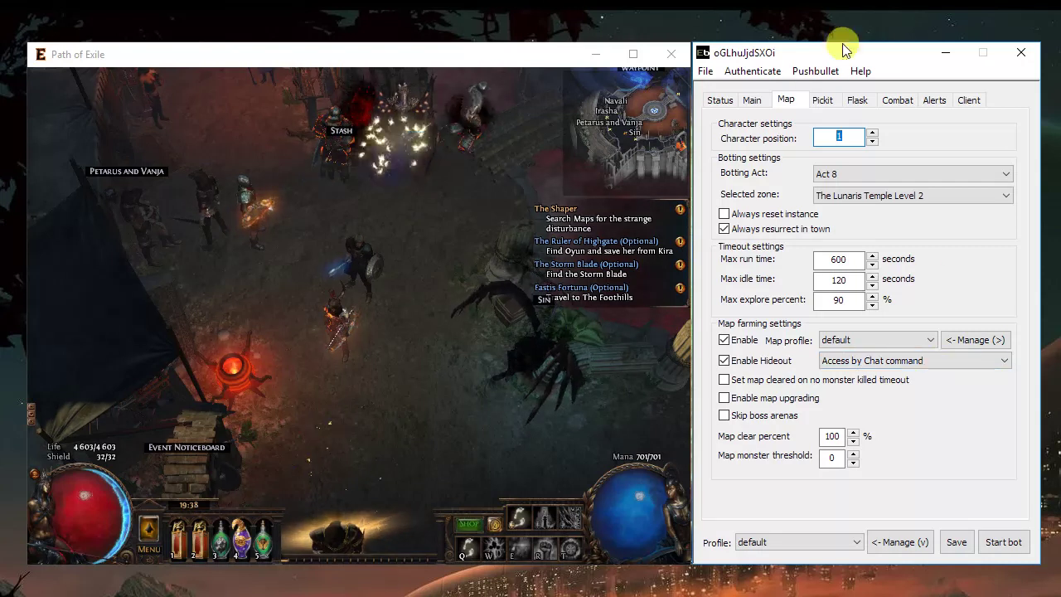
Step: Enable Loot rare items and Pick only Chaos recipe in the normal pickit settings
{"action": "left_click", "coordinate": [824, 101]}
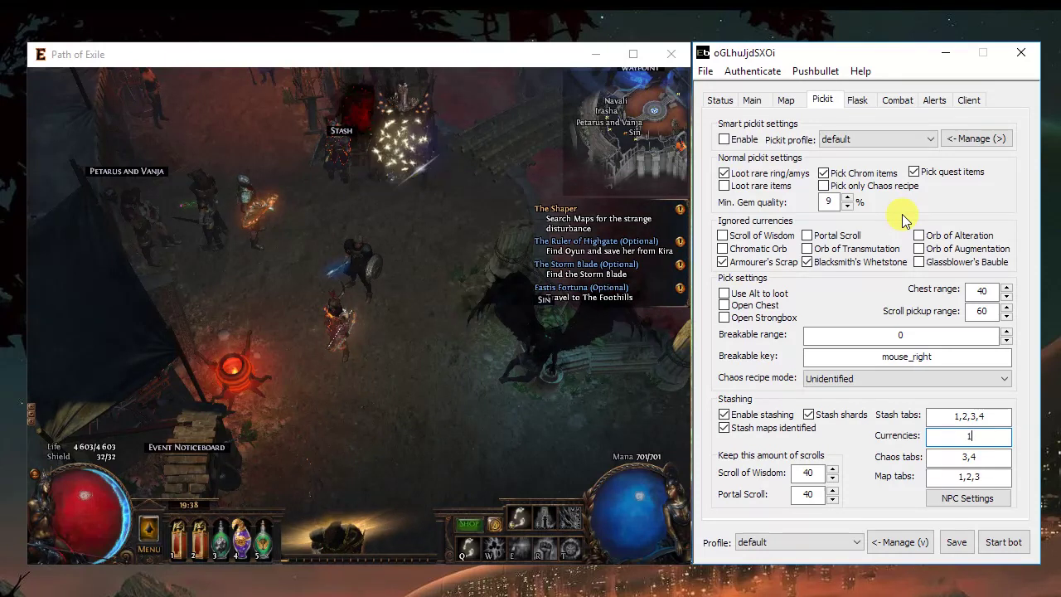
{"action": "left_click", "coordinate": [724, 139]}
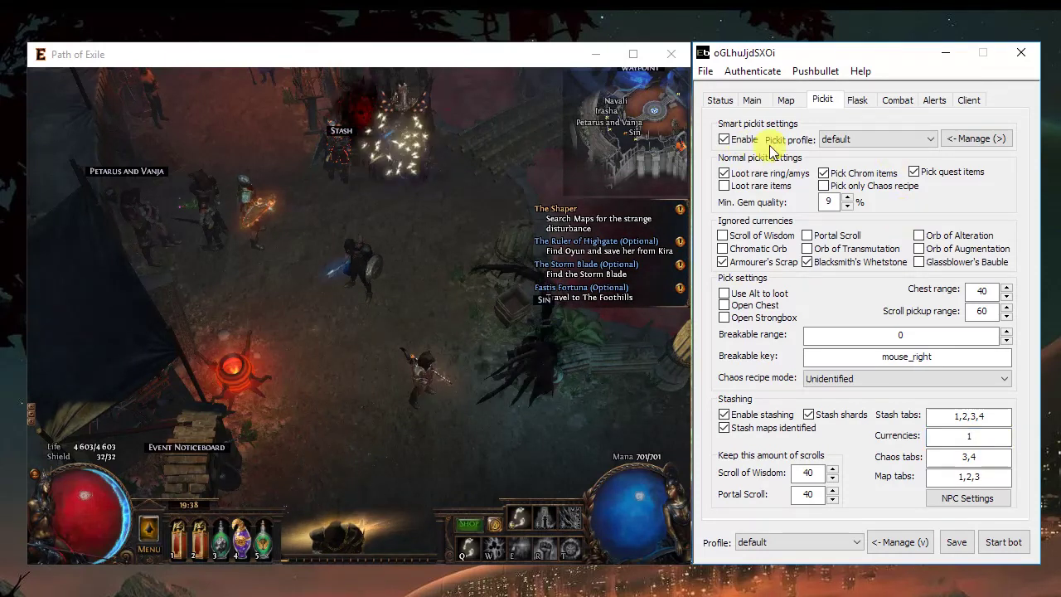
{"action": "left_click", "coordinate": [739, 142]}
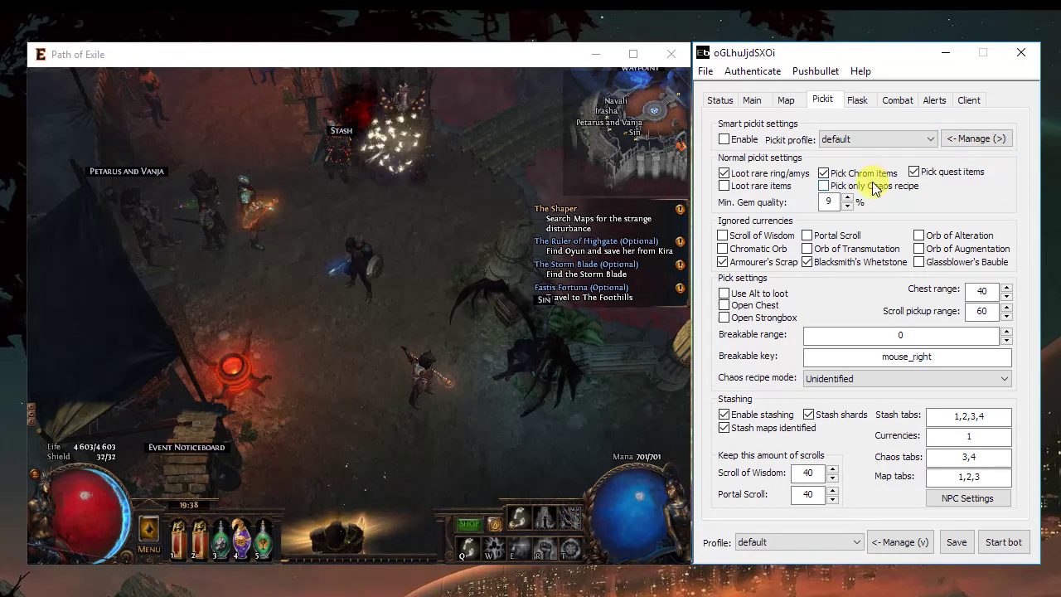
{"action": "left_click", "coordinate": [833, 185]}
{"action": "left_click", "coordinate": [742, 187]}
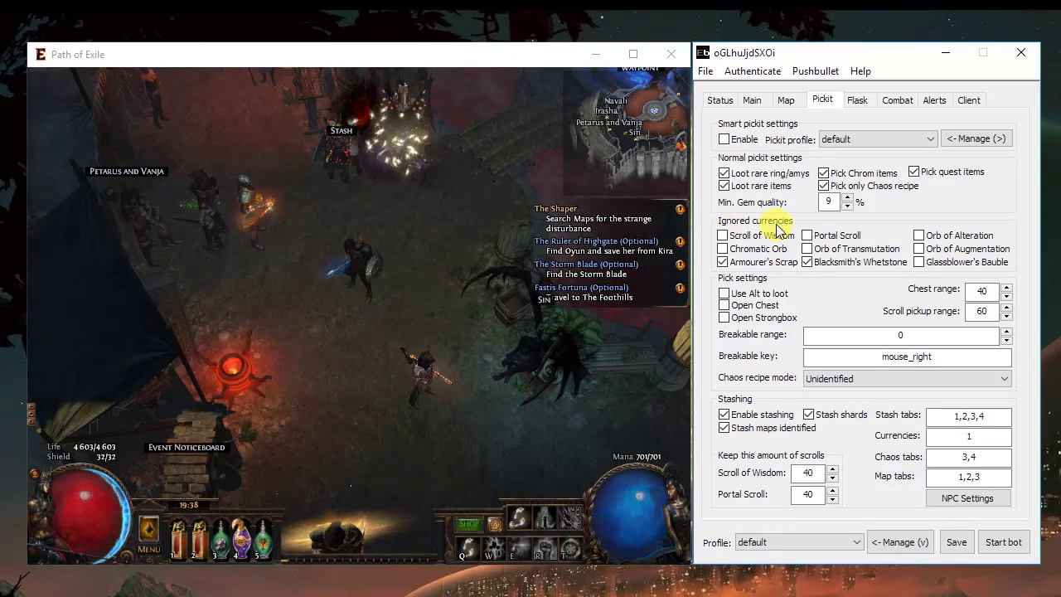
Step: Enable Open Chest and Open Strongbox in the pick settings, and check the available Chaos recipe modes
{"action": "left_click", "coordinate": [733, 262]}
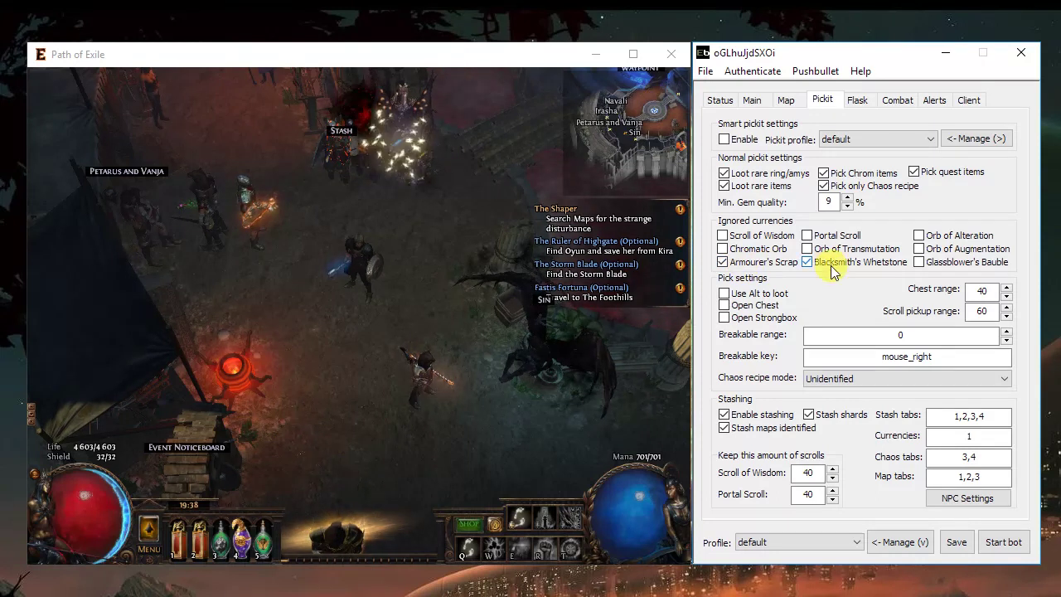
{"action": "left_click", "coordinate": [758, 297]}
{"action": "left_click", "coordinate": [768, 305]}
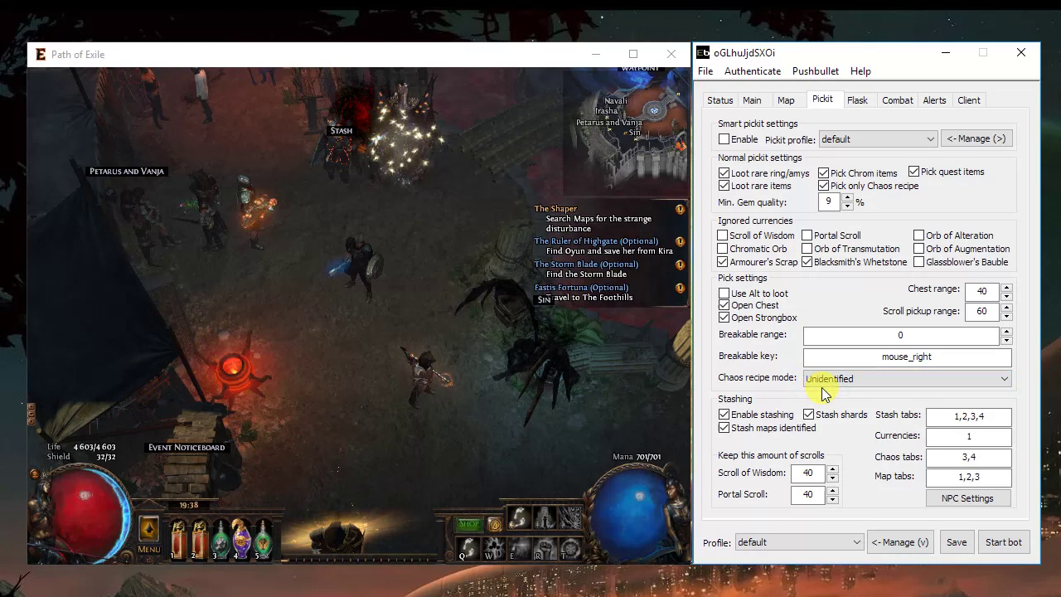
{"action": "left_click", "coordinate": [885, 386]}
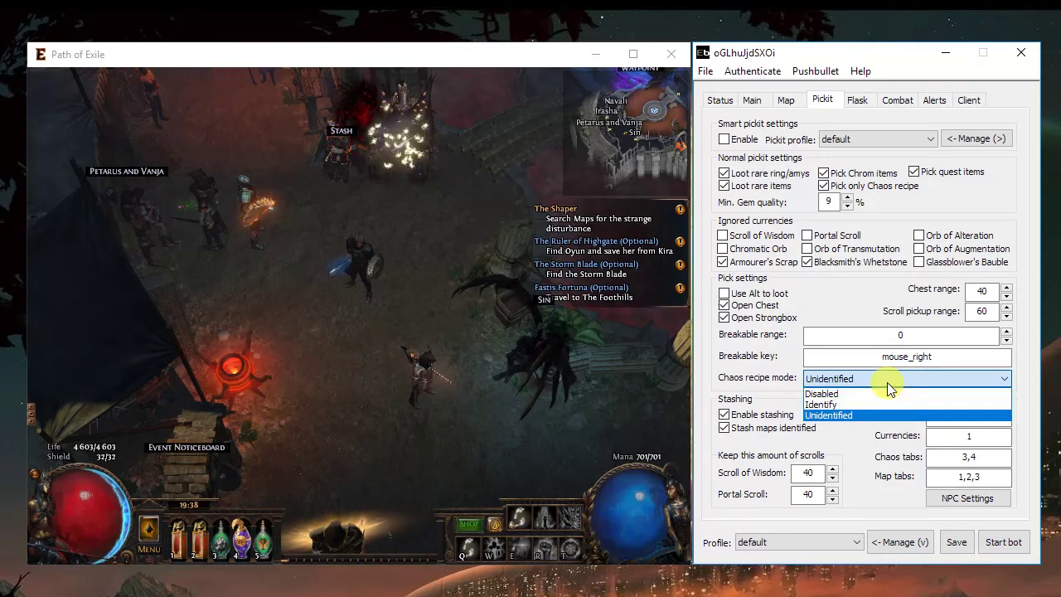
{"action": "left_click", "coordinate": [889, 388]}
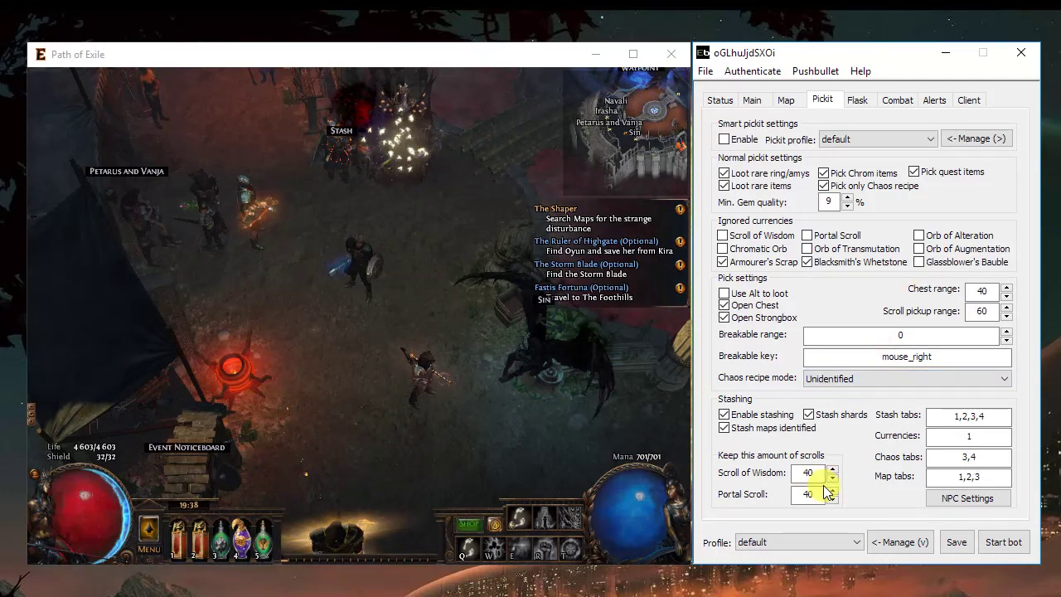
Step: Open the in-game stash and compare its tab order with the stash and currency tab numbers in the stashing settings
{"action": "left_click_drag", "start_coordinate": [960, 415], "coordinate": [866, 401]}
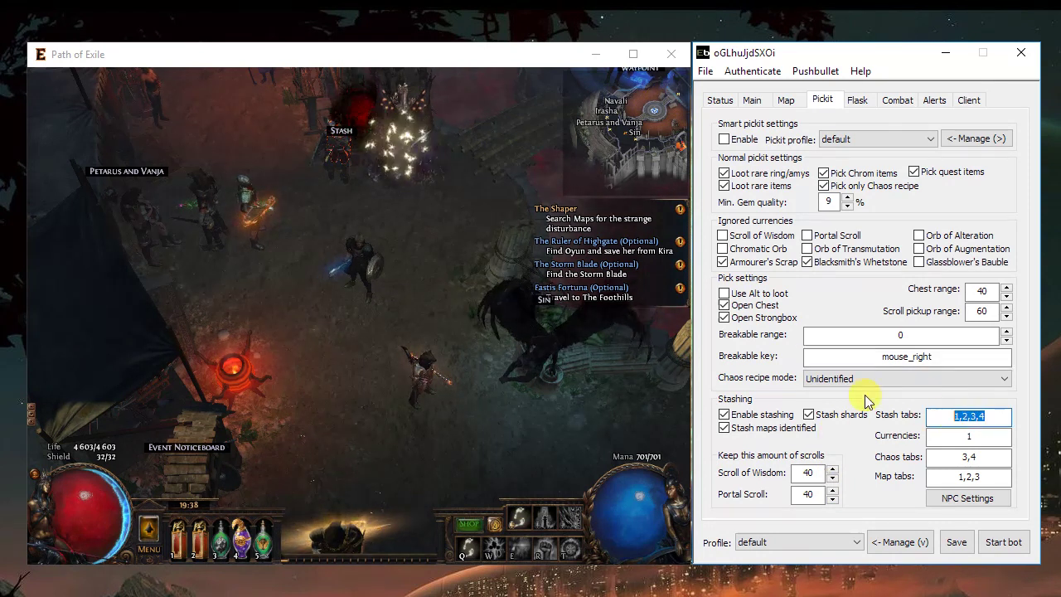
{"action": "left_click", "coordinate": [356, 181]}
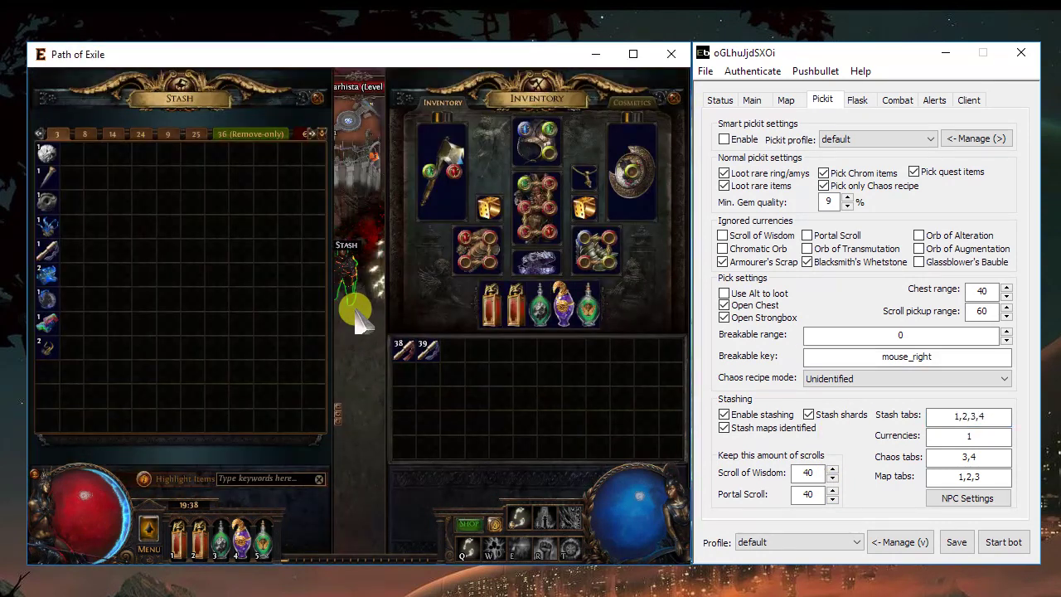
{"action": "left_click", "coordinate": [981, 420]}
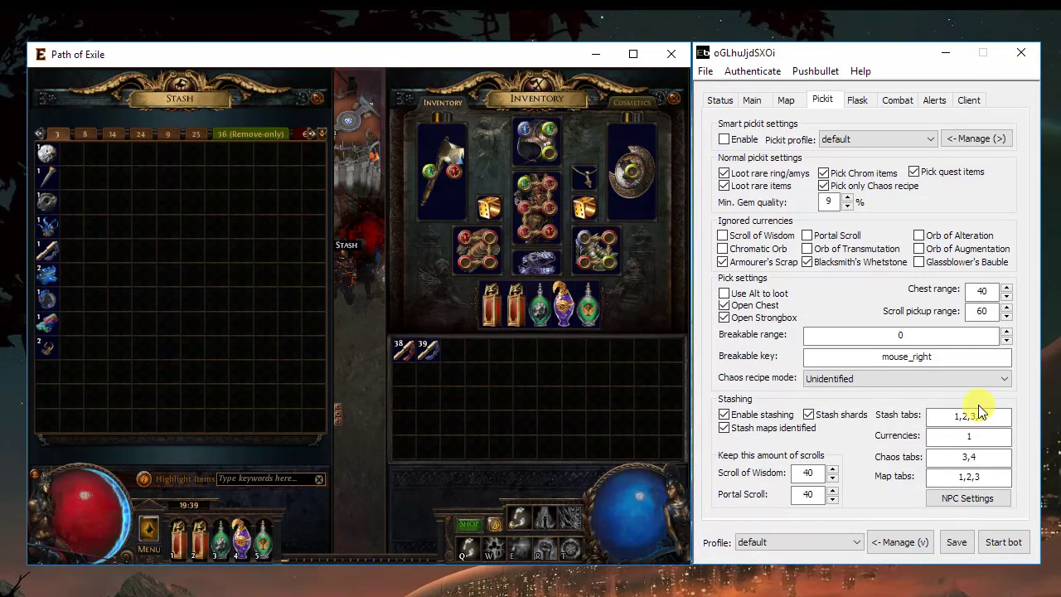
{"action": "left_click", "coordinate": [982, 437]}
{"action": "double_click", "coordinate": [967, 439]}
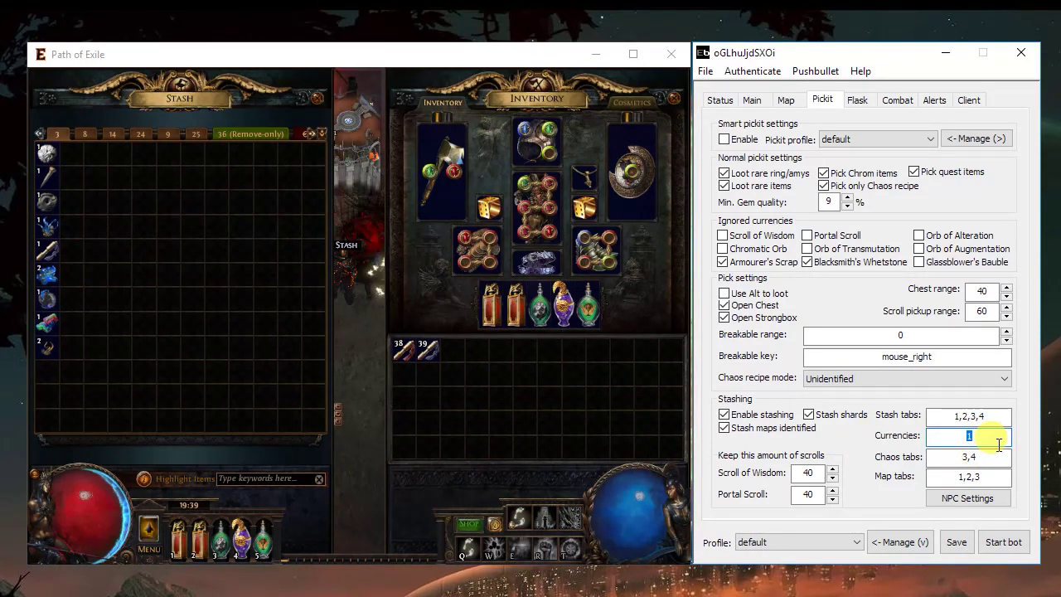
{"action": "left_click_drag", "start_coordinate": [991, 441], "coordinate": [875, 454]}
{"action": "left_click", "coordinate": [54, 137]}
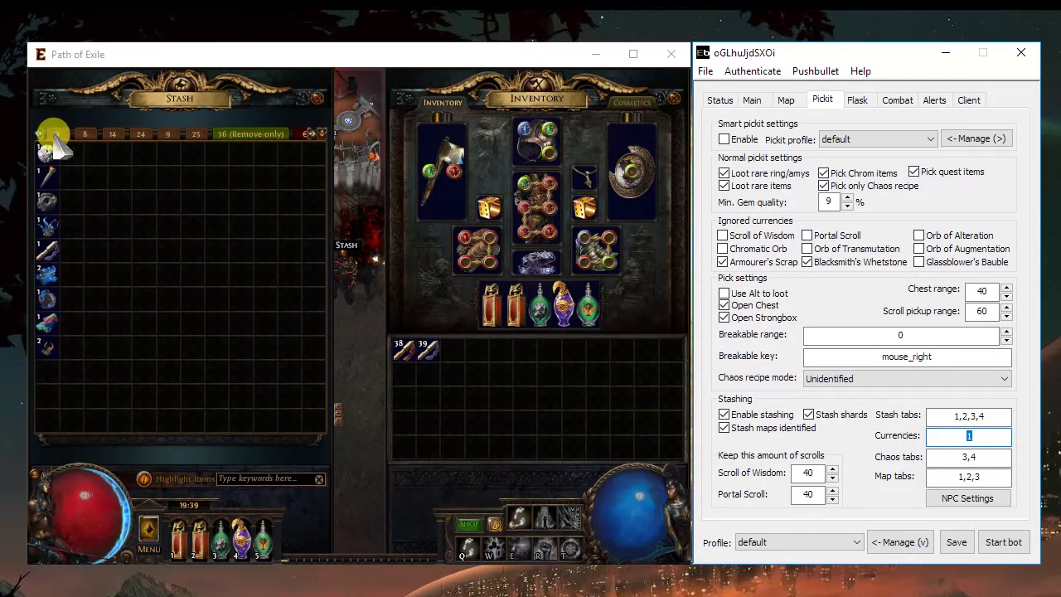
{"action": "double_click", "coordinate": [963, 434]}
{"action": "left_click", "coordinate": [993, 436]}
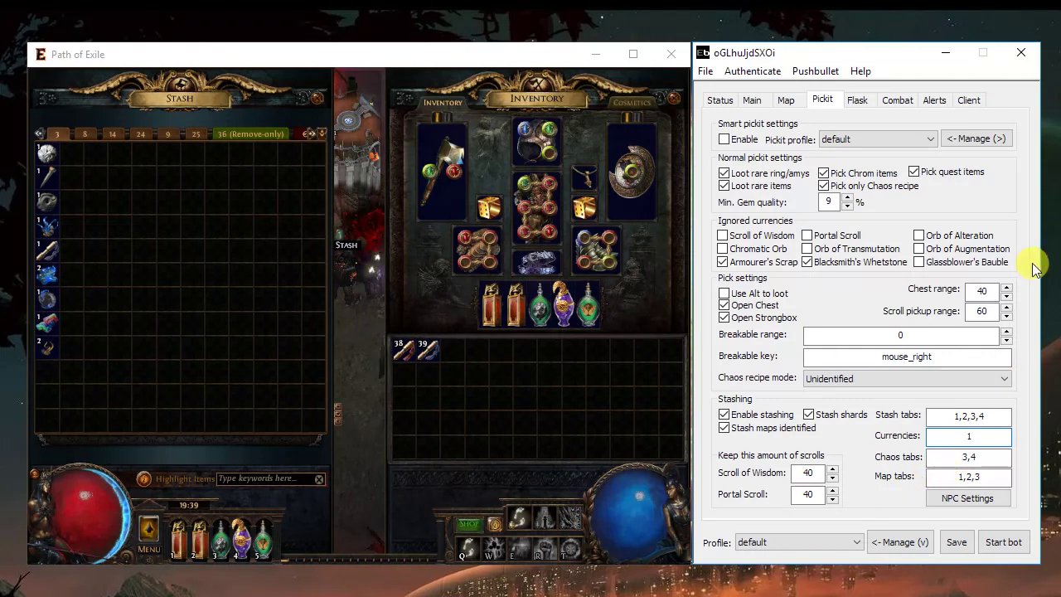
Step: Examine the flask settings and the HP, ES and mana thresholds of the Flask 4 override
{"action": "left_click", "coordinate": [867, 105]}
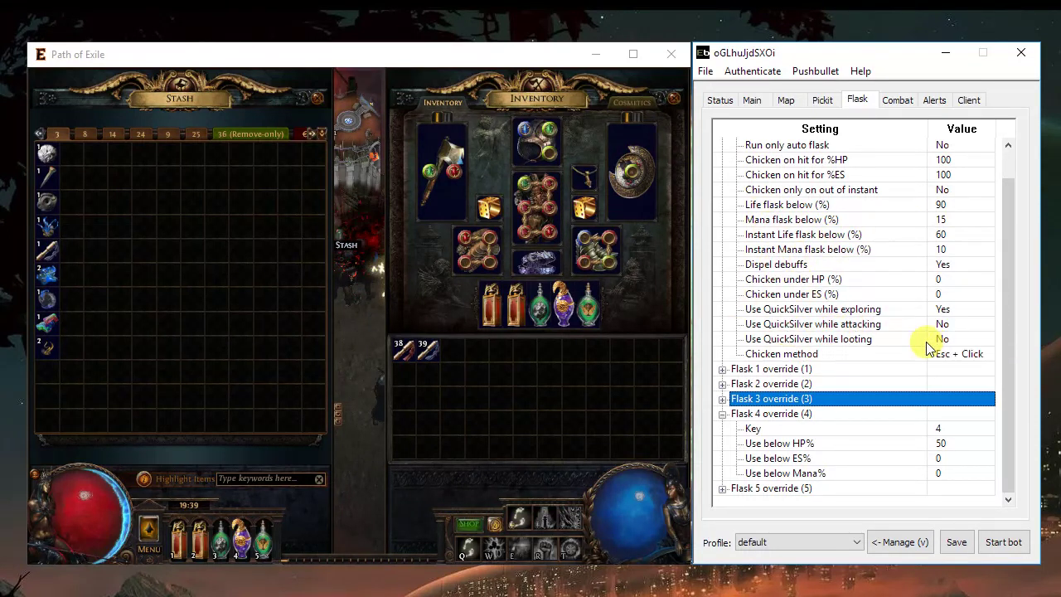
{"action": "mouse_move", "coordinate": [539, 325]}
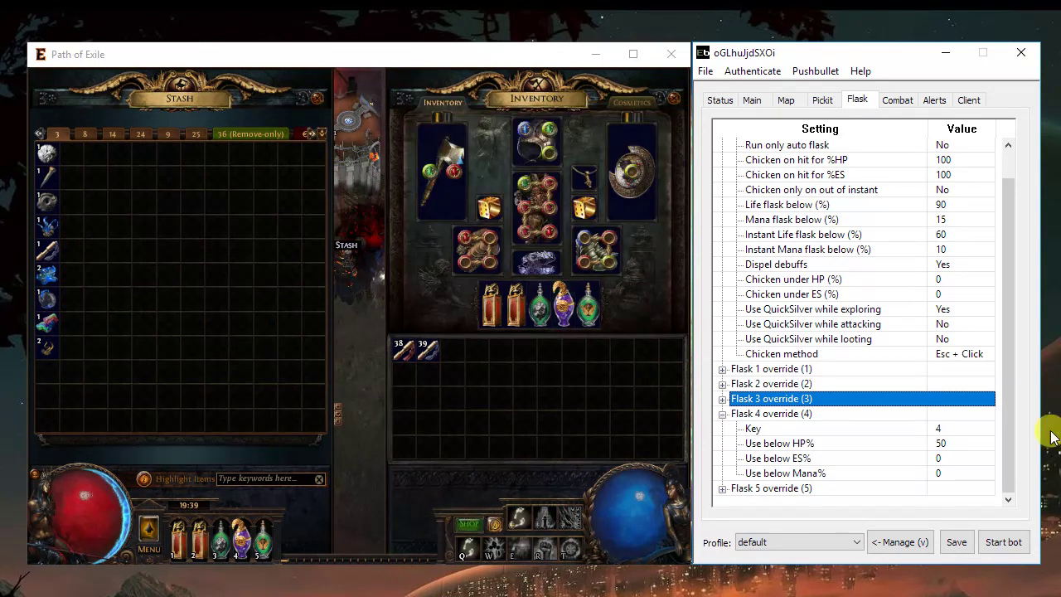
{"action": "left_click", "coordinate": [961, 446]}
{"action": "left_click", "coordinate": [961, 446]}
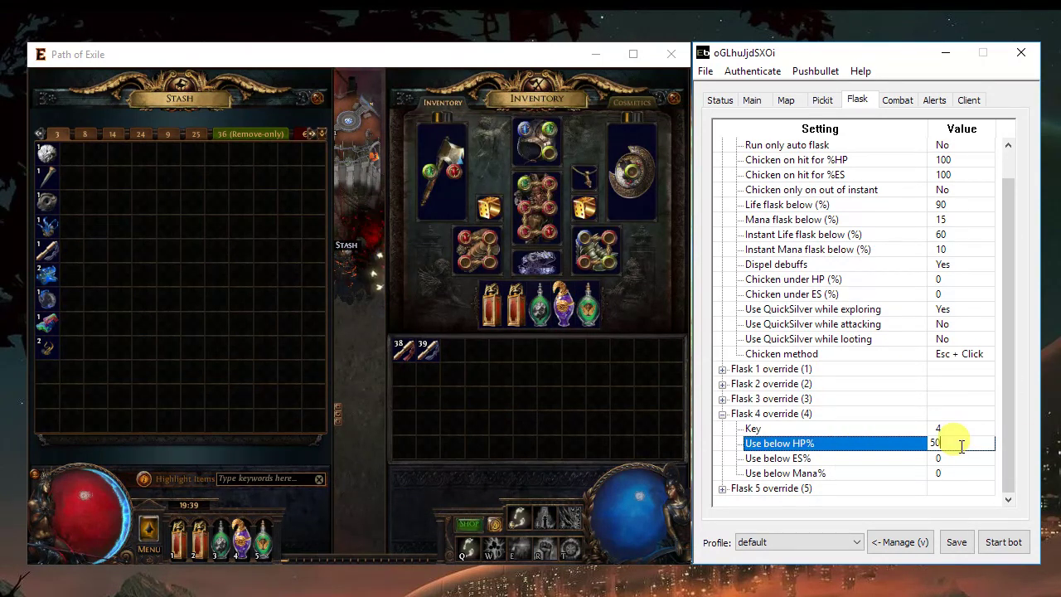
{"action": "left_click", "coordinate": [814, 460]}
{"action": "left_click", "coordinate": [814, 460]}
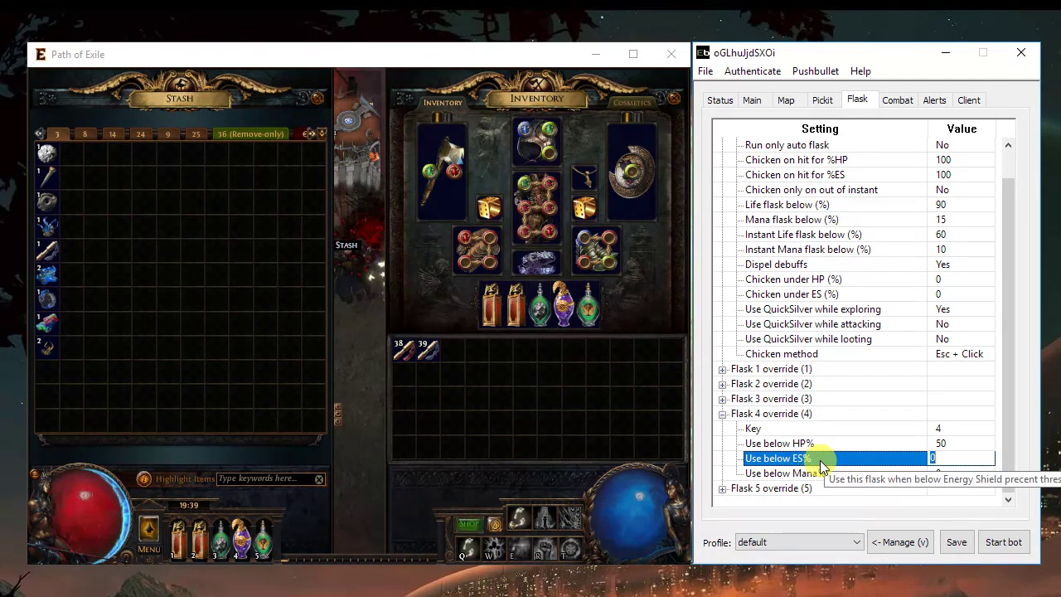
{"action": "left_click", "coordinate": [825, 471]}
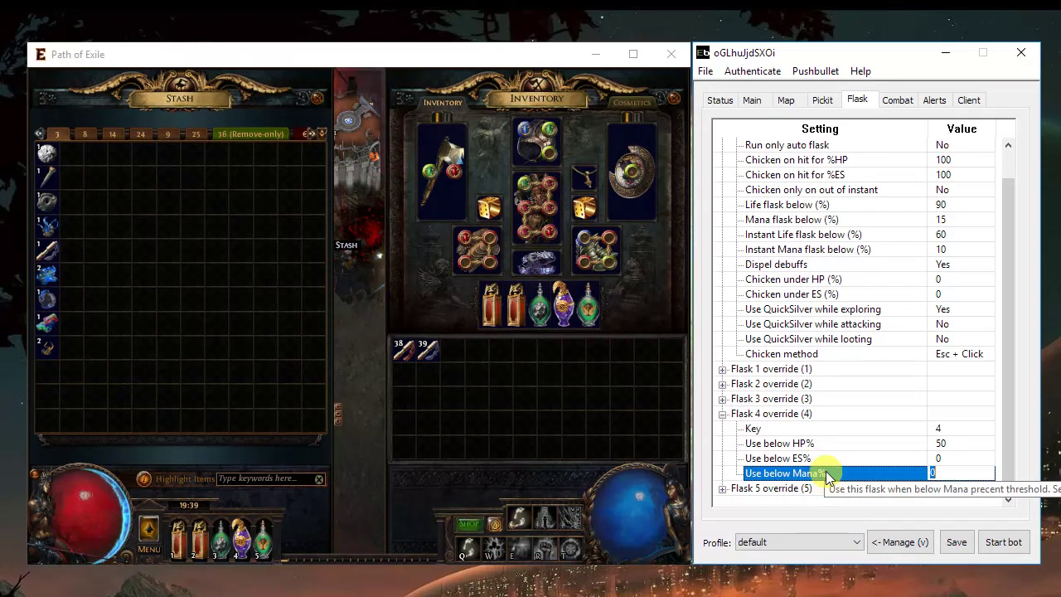
Step: Expand Skill 2 (mouse_right) in the combat settings and inspect the matching skill in the game
{"action": "left_click", "coordinate": [897, 99]}
{"action": "left_click", "coordinate": [722, 145]}
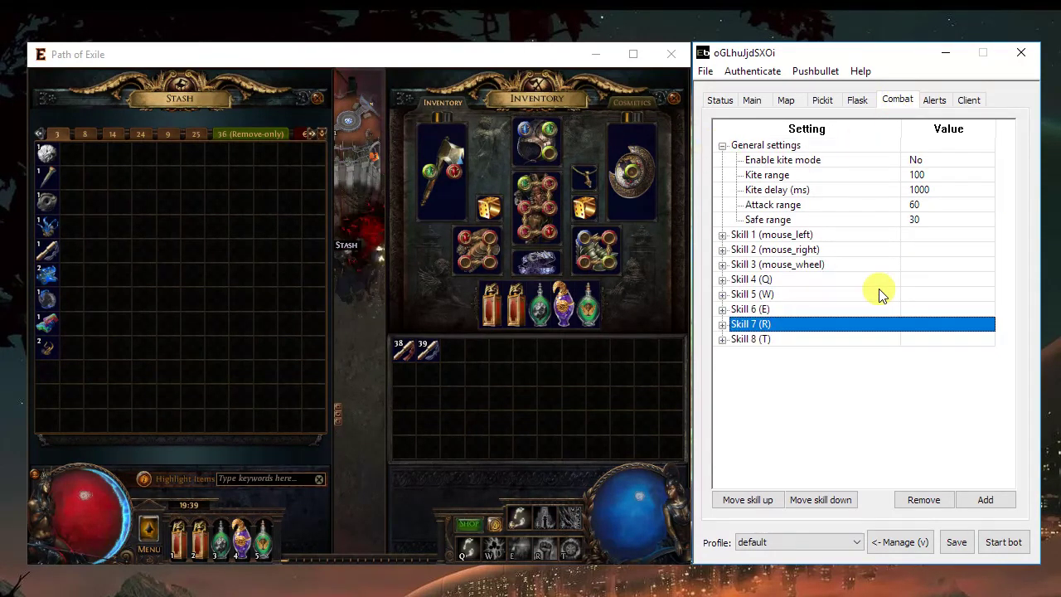
{"action": "left_click", "coordinate": [723, 249]}
{"action": "left_click", "coordinate": [608, 371]}
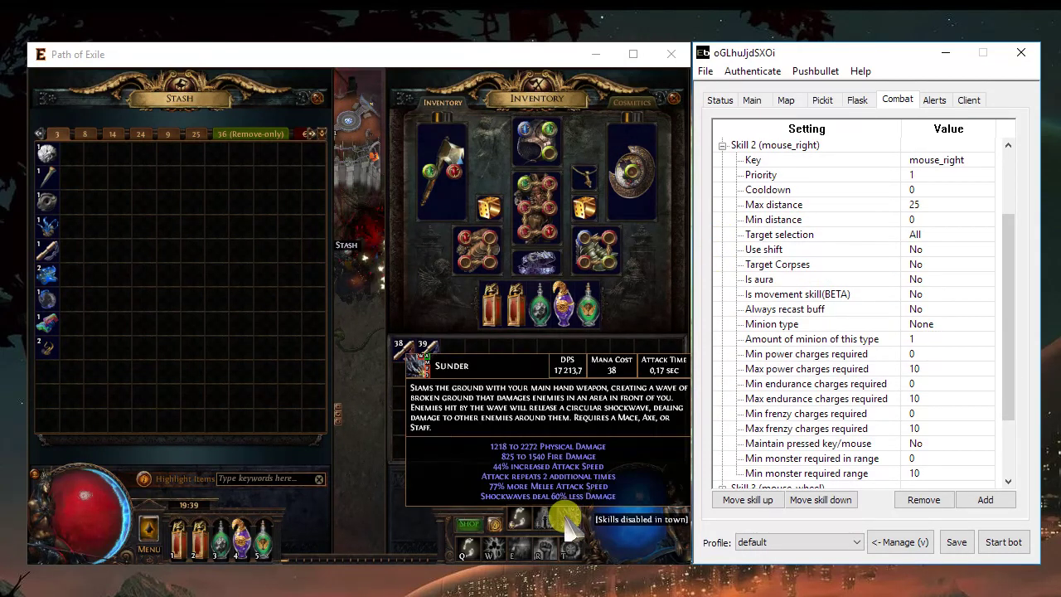
Step: Examine the settings of Skill 7 (R) and the Minion type setting of Skill 5 (W)
{"action": "left_click", "coordinate": [722, 145]}
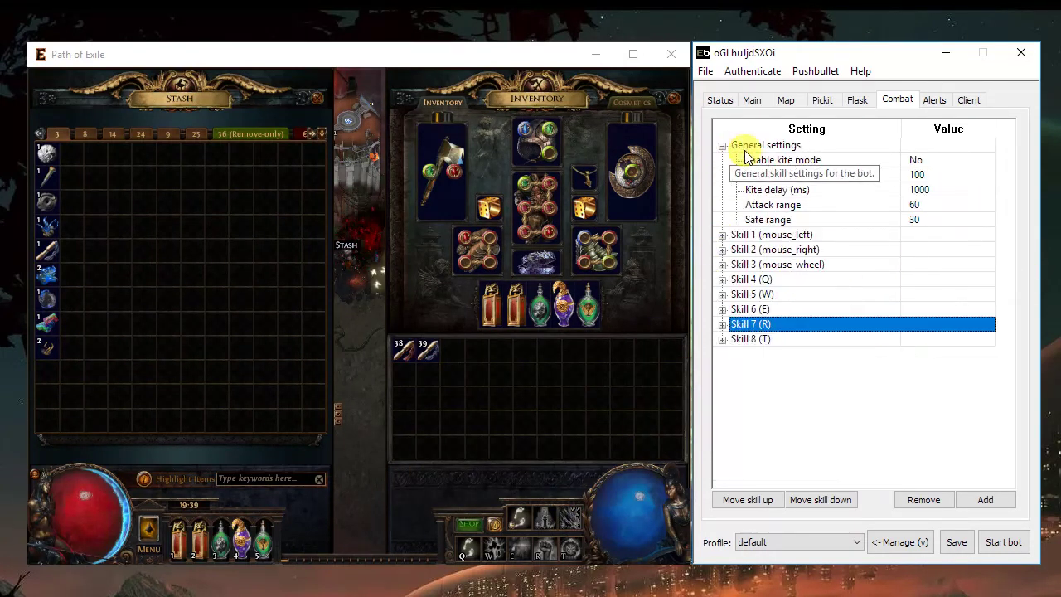
{"action": "double_click", "coordinate": [882, 325]}
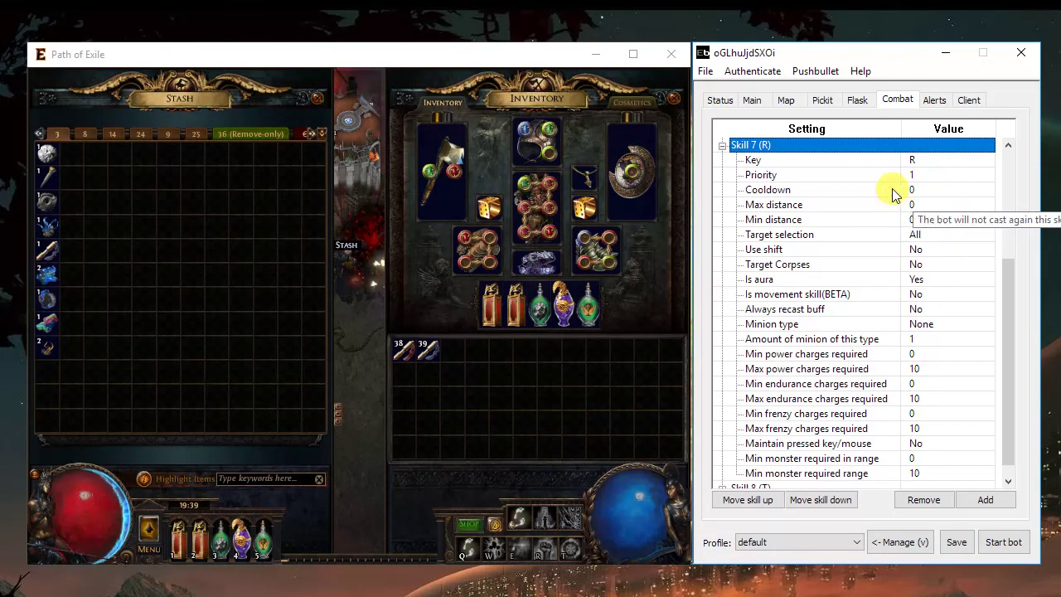
{"action": "left_click", "coordinate": [723, 146]}
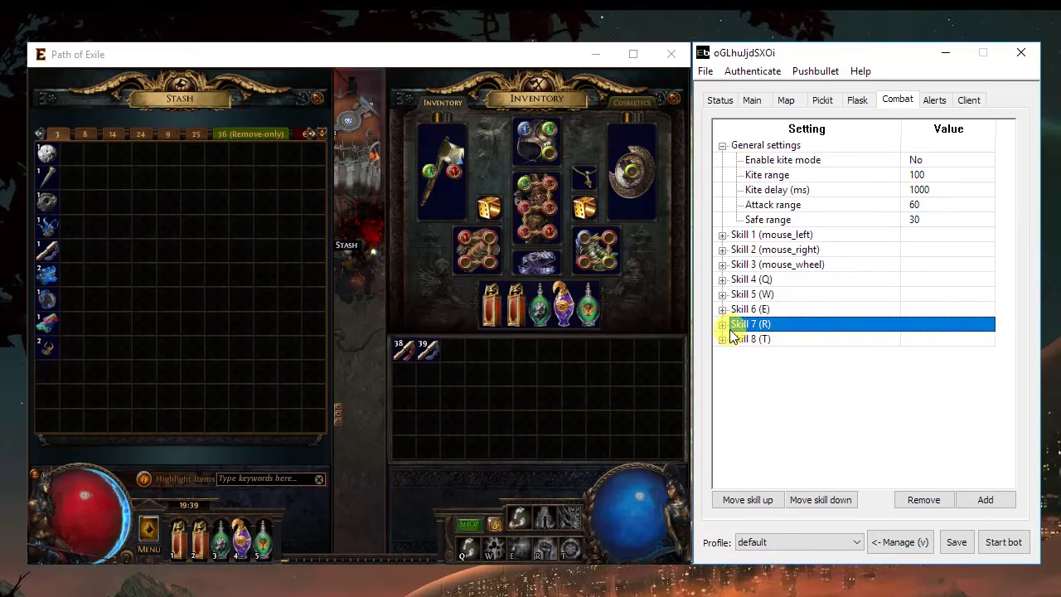
{"action": "double_click", "coordinate": [779, 294]}
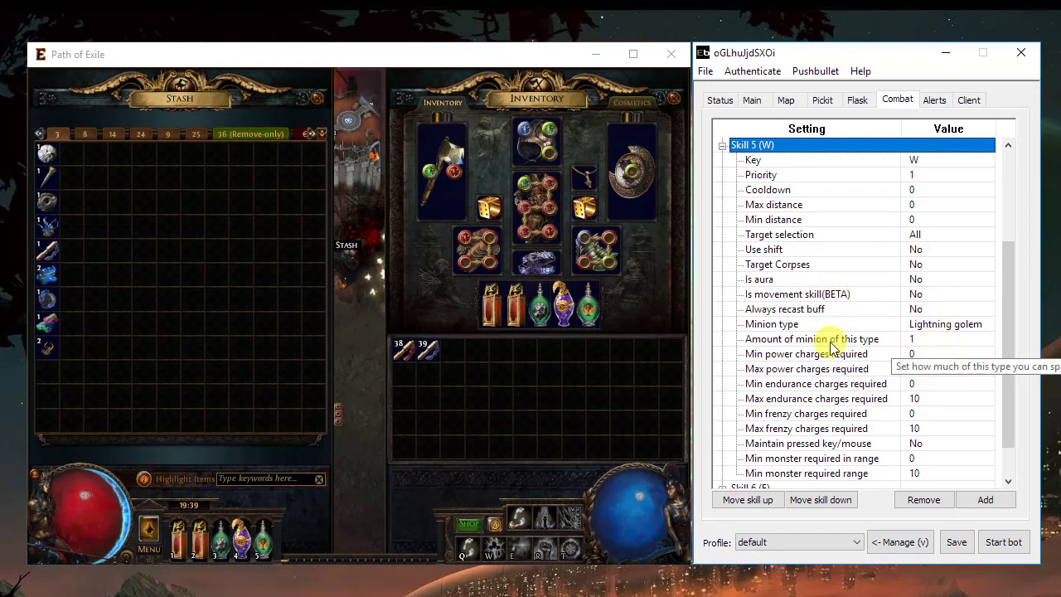
{"action": "left_click", "coordinate": [939, 325]}
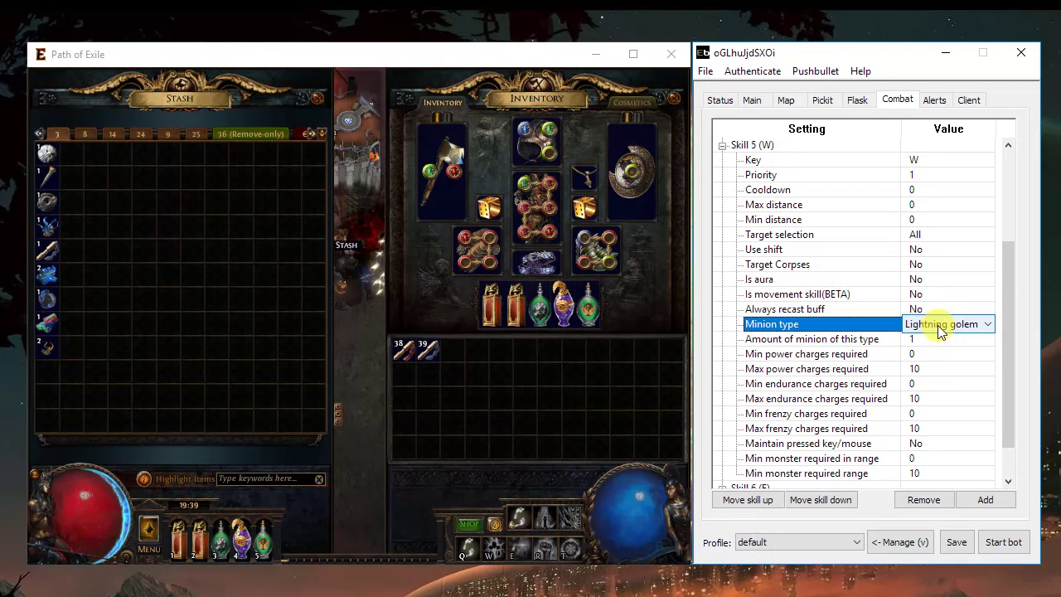
{"action": "left_click", "coordinate": [723, 145]}
Step: Inspect the Always recast buff setting of Skill 6 (E) and the Is aura setting of Skill 7 (R)
{"action": "left_click", "coordinate": [785, 310]}
{"action": "double_click", "coordinate": [785, 309]}
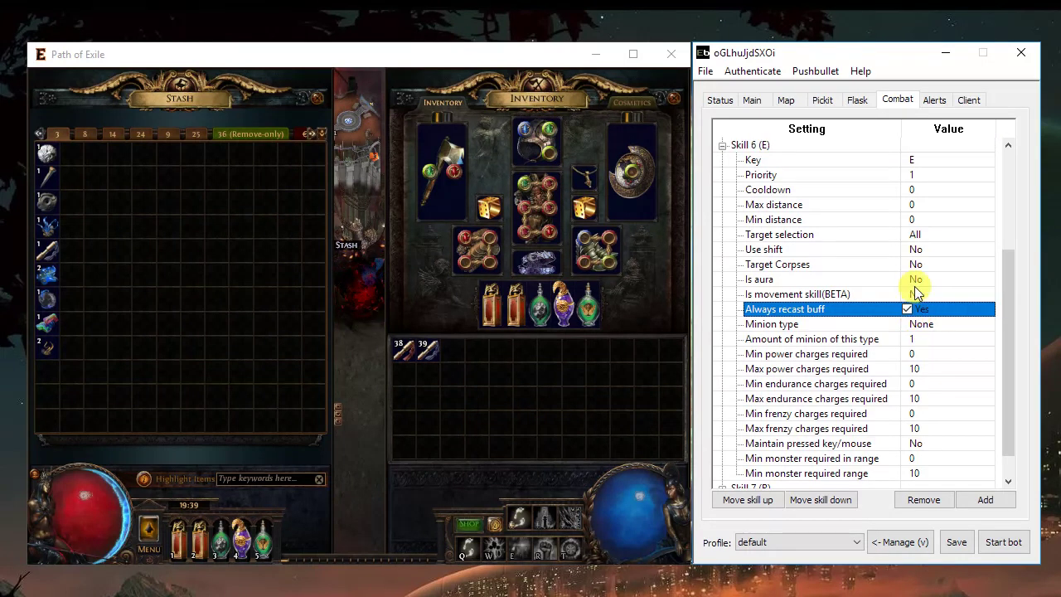
{"action": "left_click", "coordinate": [771, 219]}
{"action": "left_click", "coordinate": [722, 145]}
{"action": "double_click", "coordinate": [759, 325]}
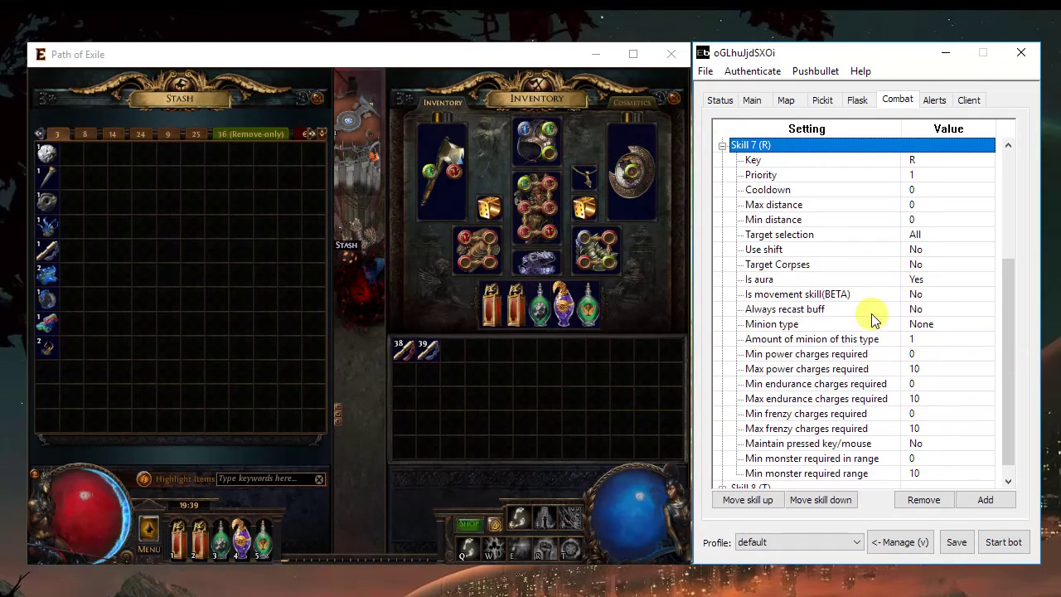
{"action": "left_click", "coordinate": [829, 279]}
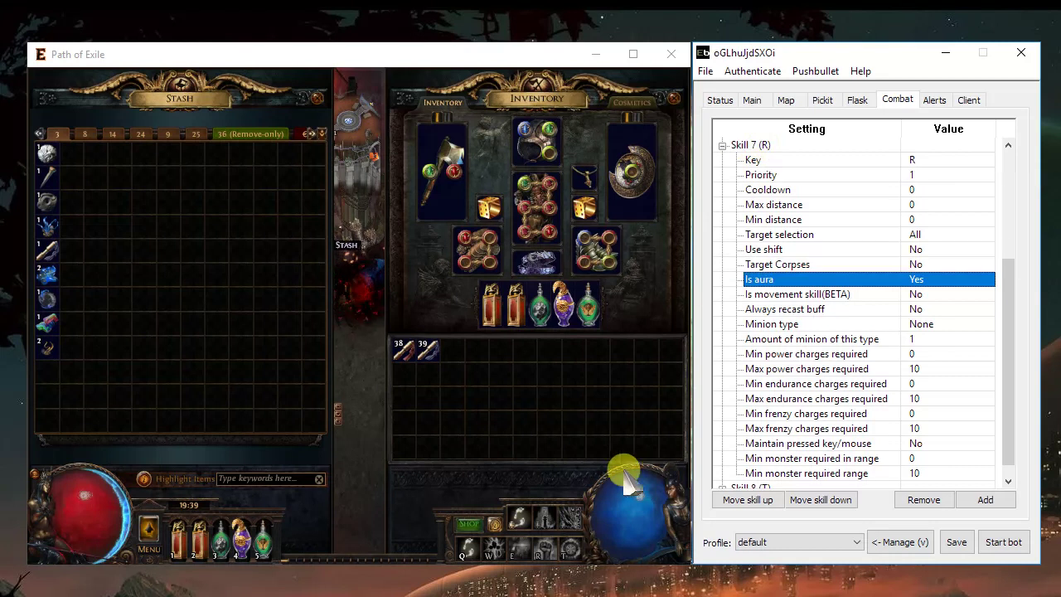
{"action": "left_click", "coordinate": [722, 145]}
Step: Review the master and trial alert options, and examine the client path, startup and credential settings
{"action": "left_click", "coordinate": [934, 100]}
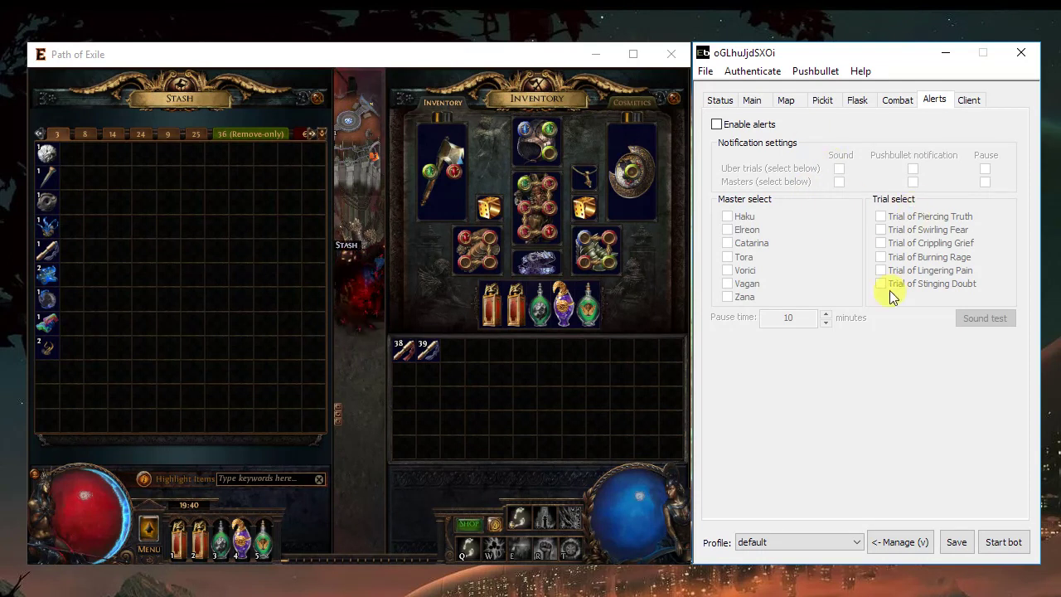
{"action": "left_click", "coordinate": [970, 101]}
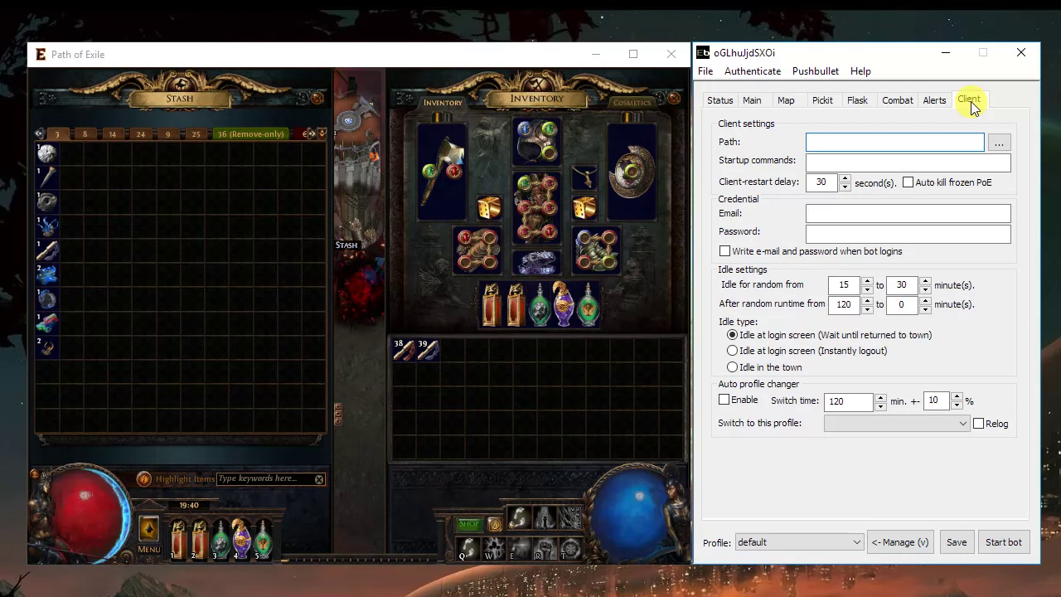
{"action": "left_click", "coordinate": [932, 141]}
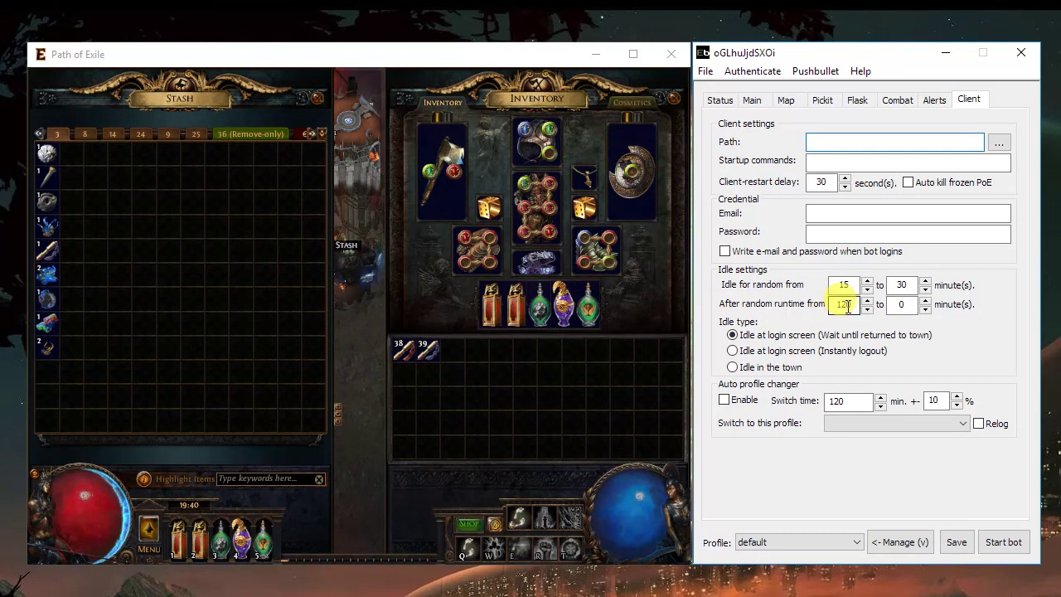
Step: Set the upper random runtime limit to 120 minutes and the idle type to login screen (Wait until returned to town)
{"action": "double_click", "coordinate": [900, 304]}
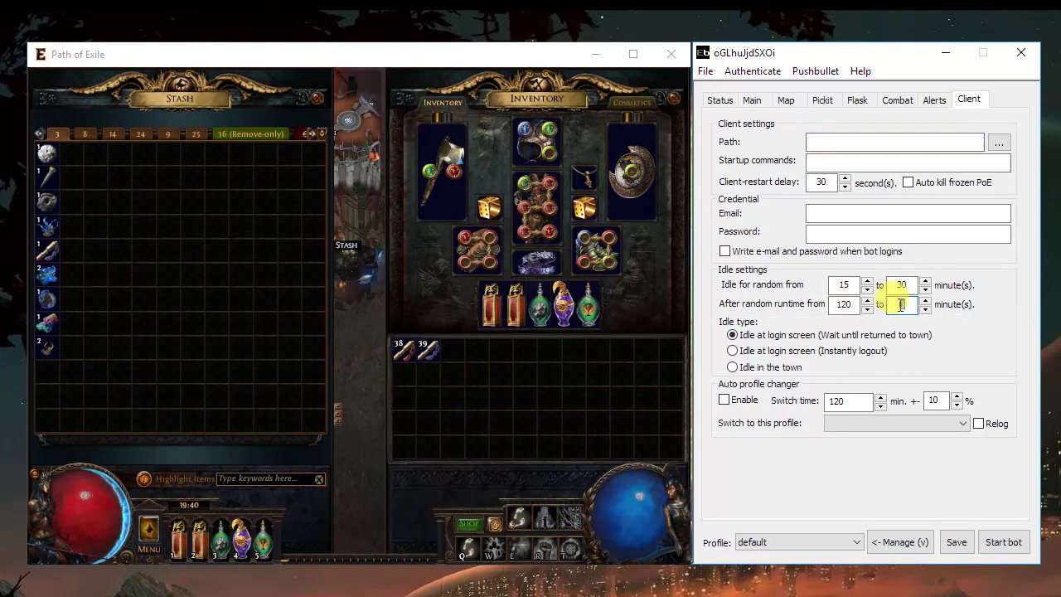
{"action": "type", "text": "120"}
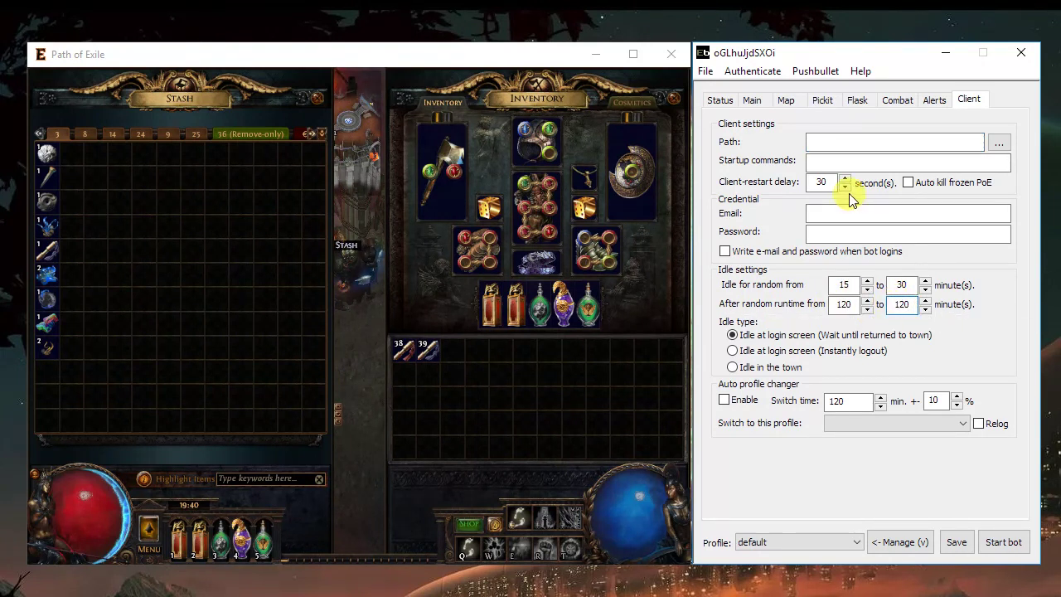
{"action": "double_click", "coordinate": [843, 284]}
{"action": "double_click", "coordinate": [901, 284]}
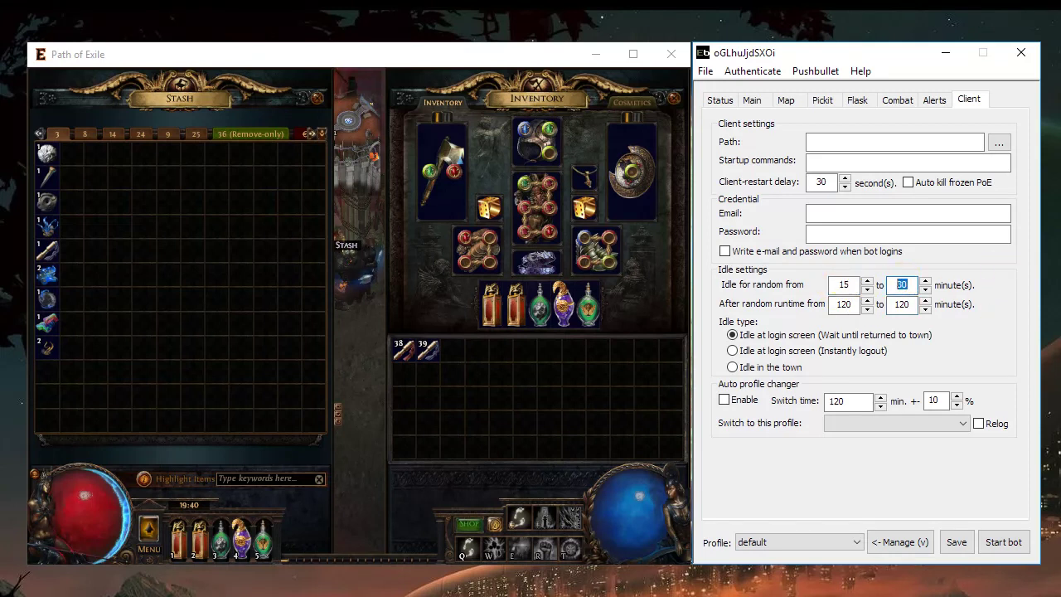
{"action": "left_click", "coordinate": [866, 352]}
{"action": "left_click", "coordinate": [832, 335]}
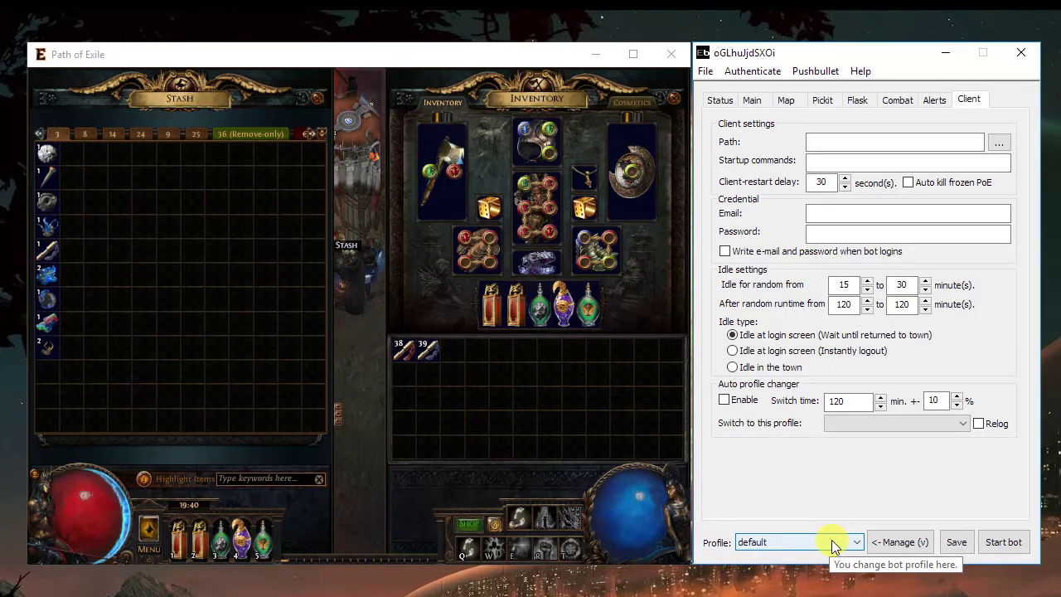
Step: Enable the auto profile changer and check its target profile choices and switch time
{"action": "left_click", "coordinate": [725, 401]}
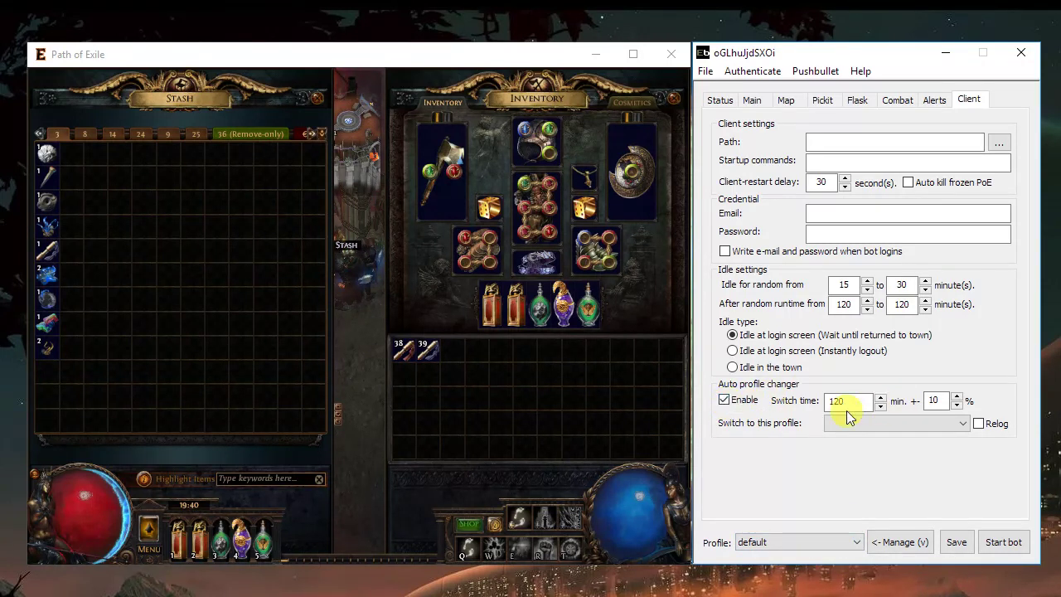
{"action": "left_click", "coordinate": [887, 425]}
{"action": "left_click", "coordinate": [894, 431]}
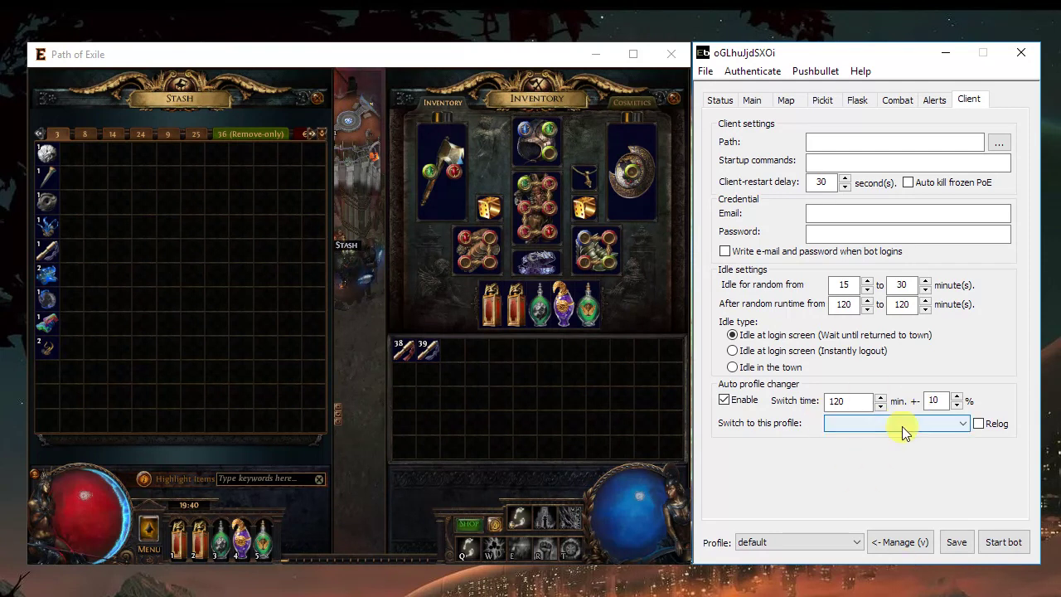
{"action": "double_click", "coordinate": [836, 401]}
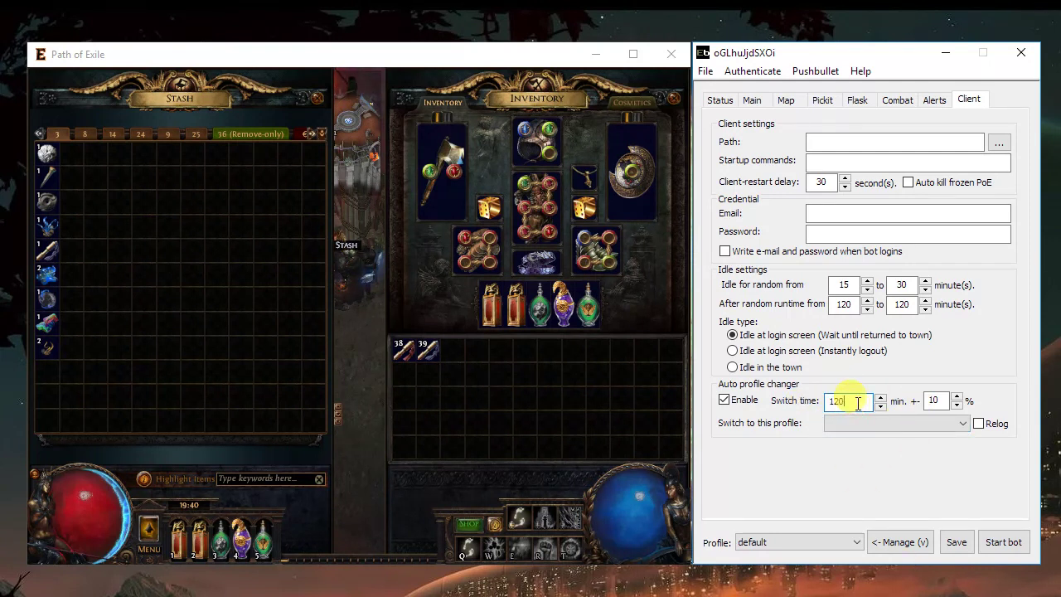
Step: Review the bot's status page with its run statistics, idle timer and last items found
{"action": "left_click", "coordinate": [720, 100]}
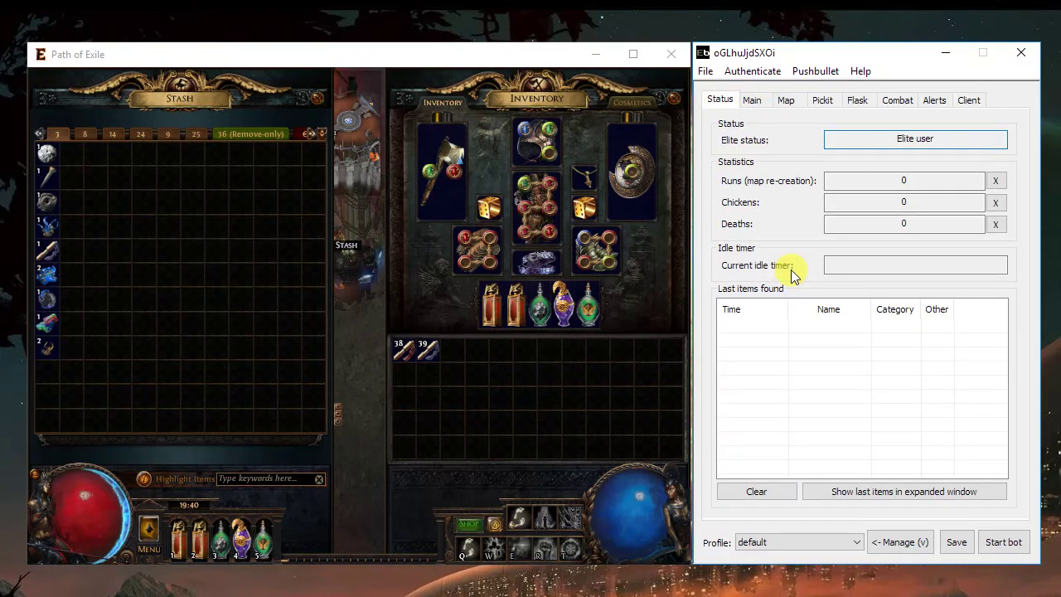